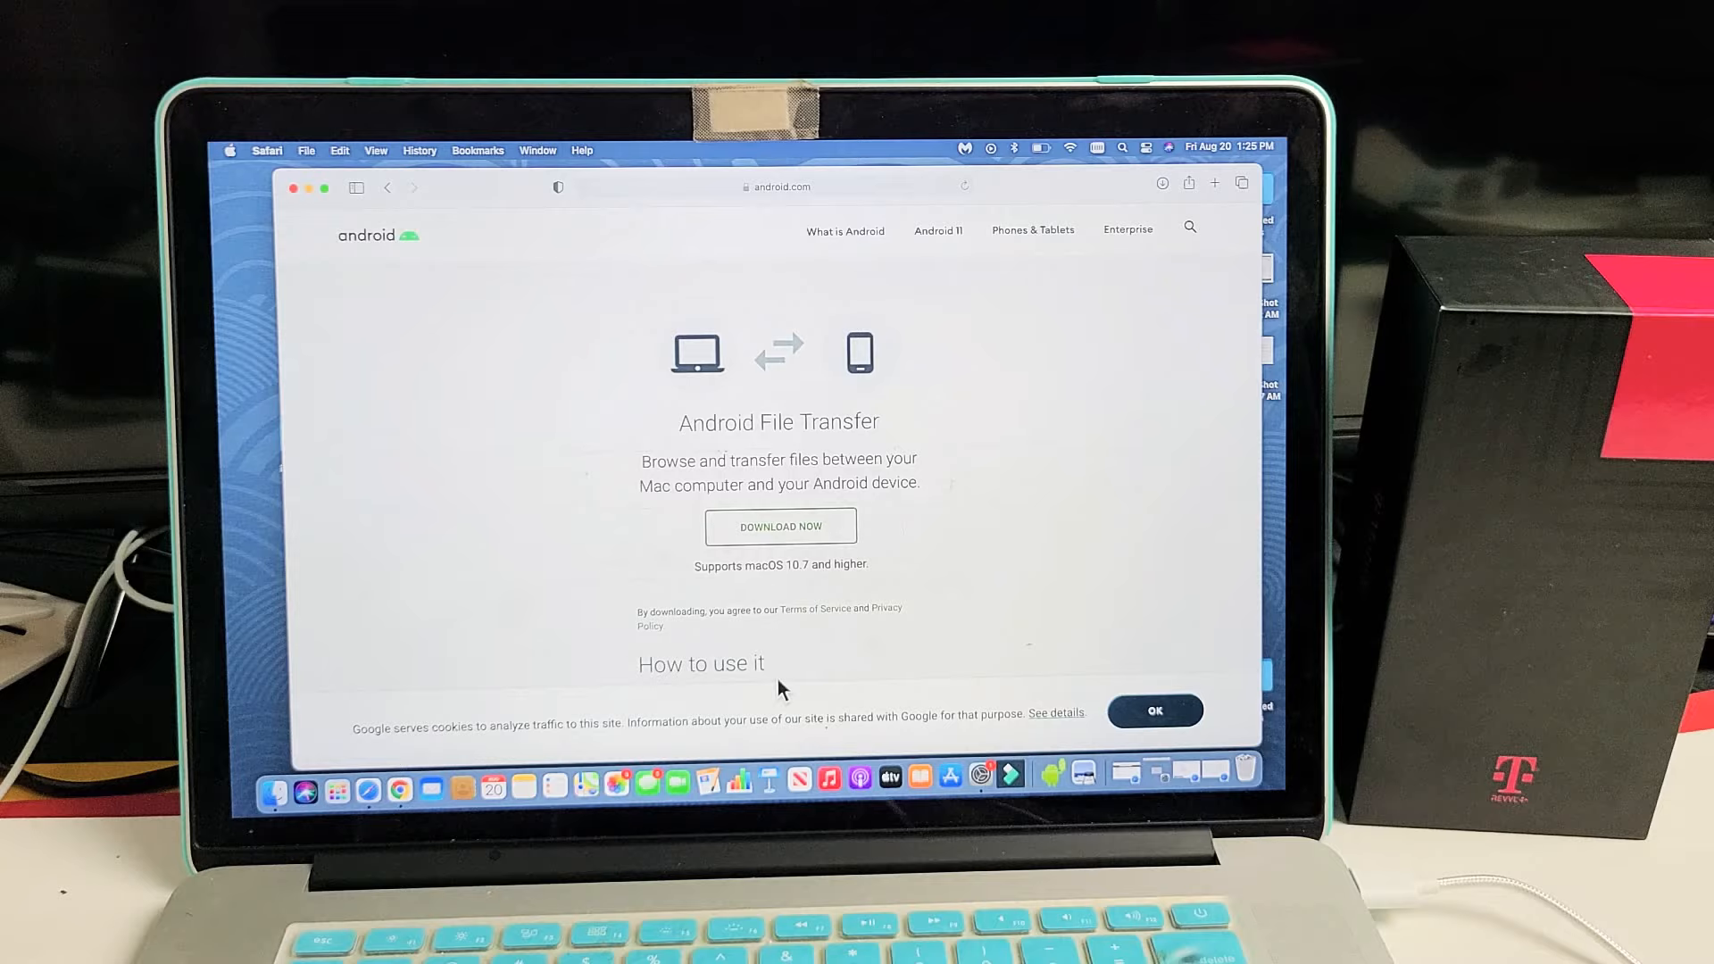
Close the Safari window showing android.com/filetransfer, leaving the desktop visible
click(293, 190)
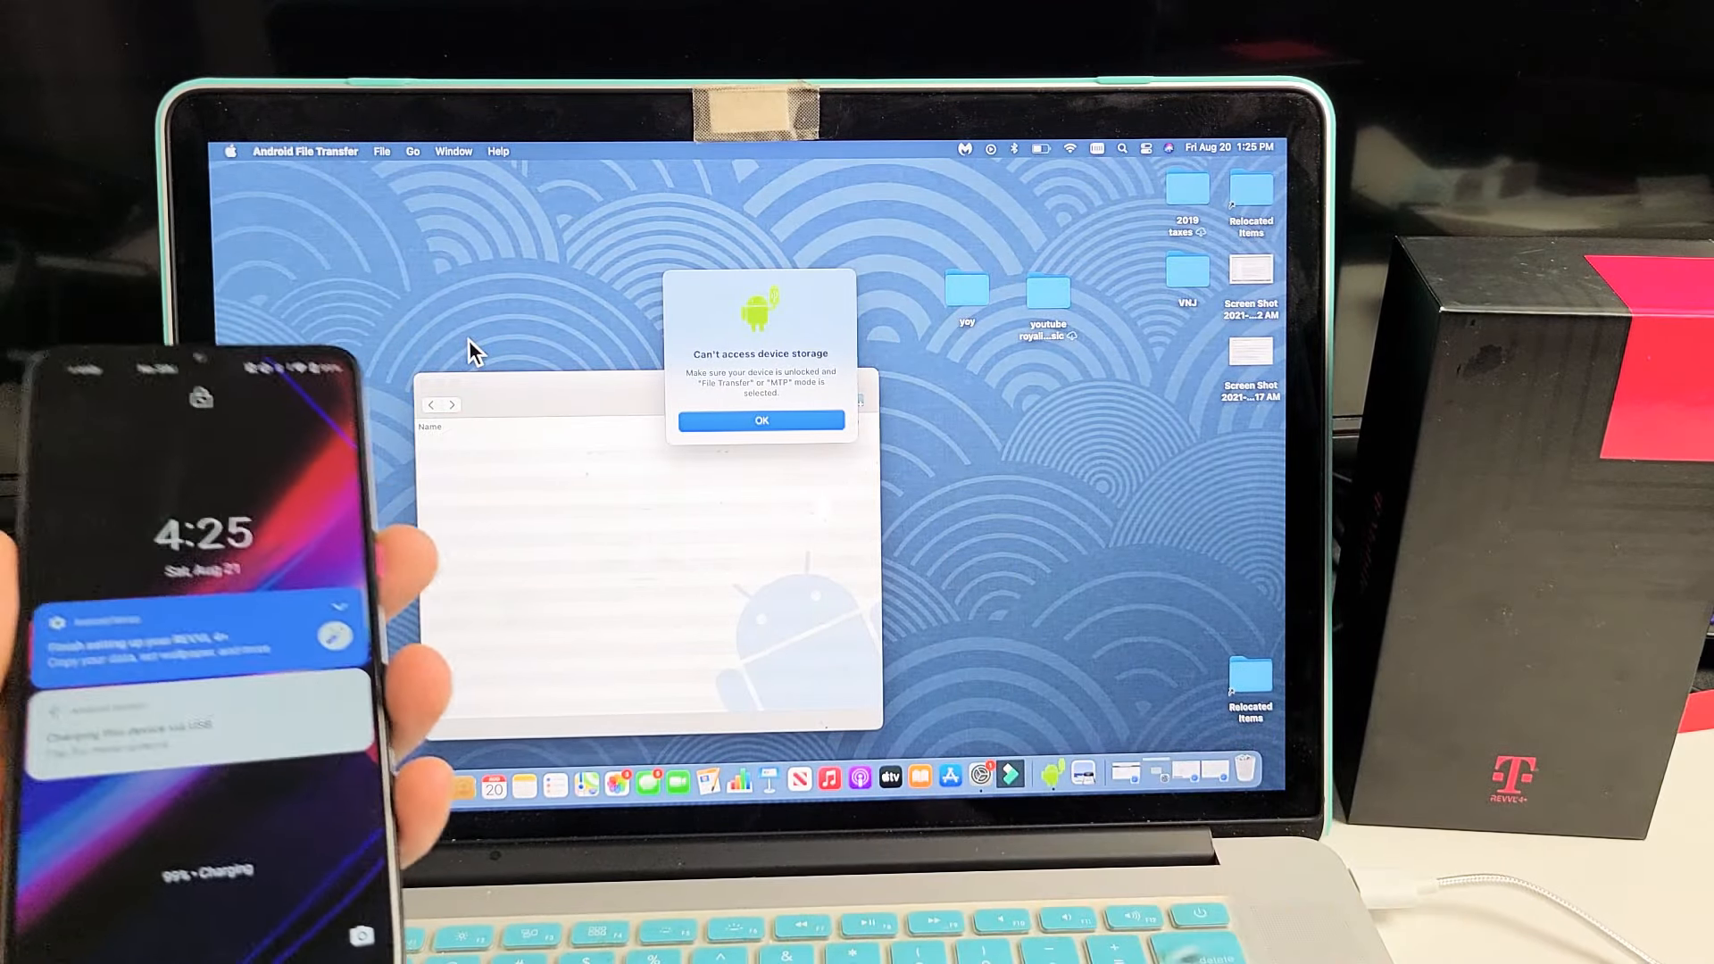
Dismiss the 'Can't access device storage' alert so the REVVL 4+ folders can load
click(786, 418)
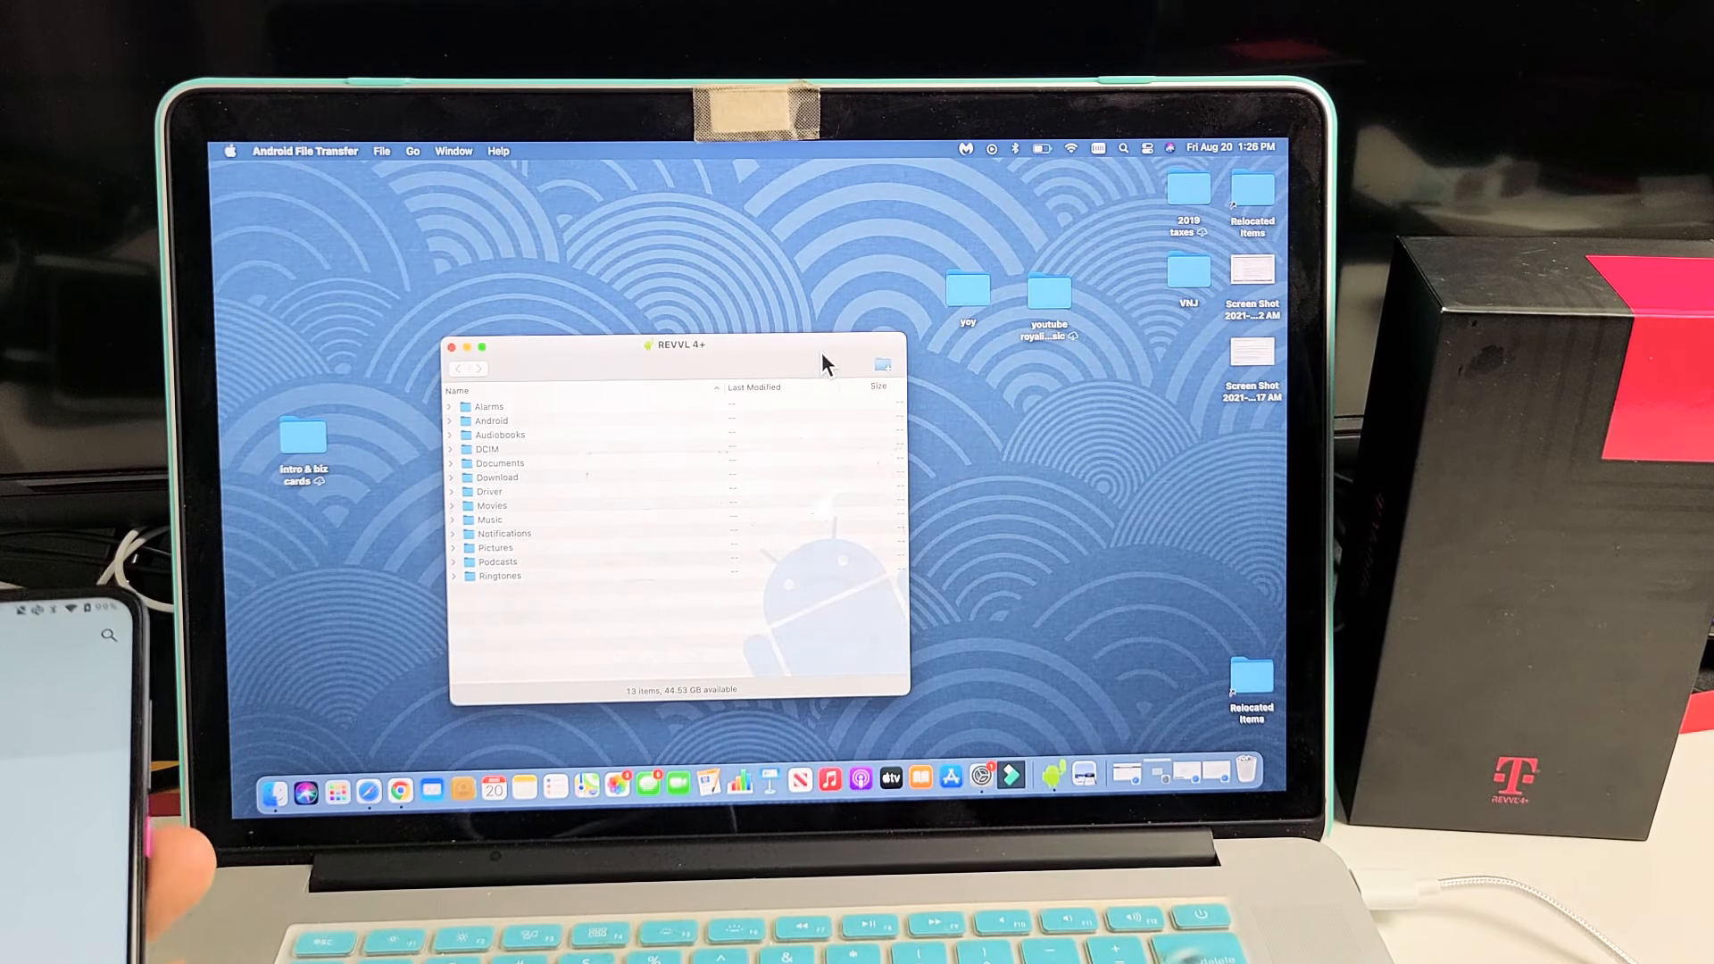
Relaunch Android File Transfer from the Dock to refresh the phone's storage listing
click(450, 347)
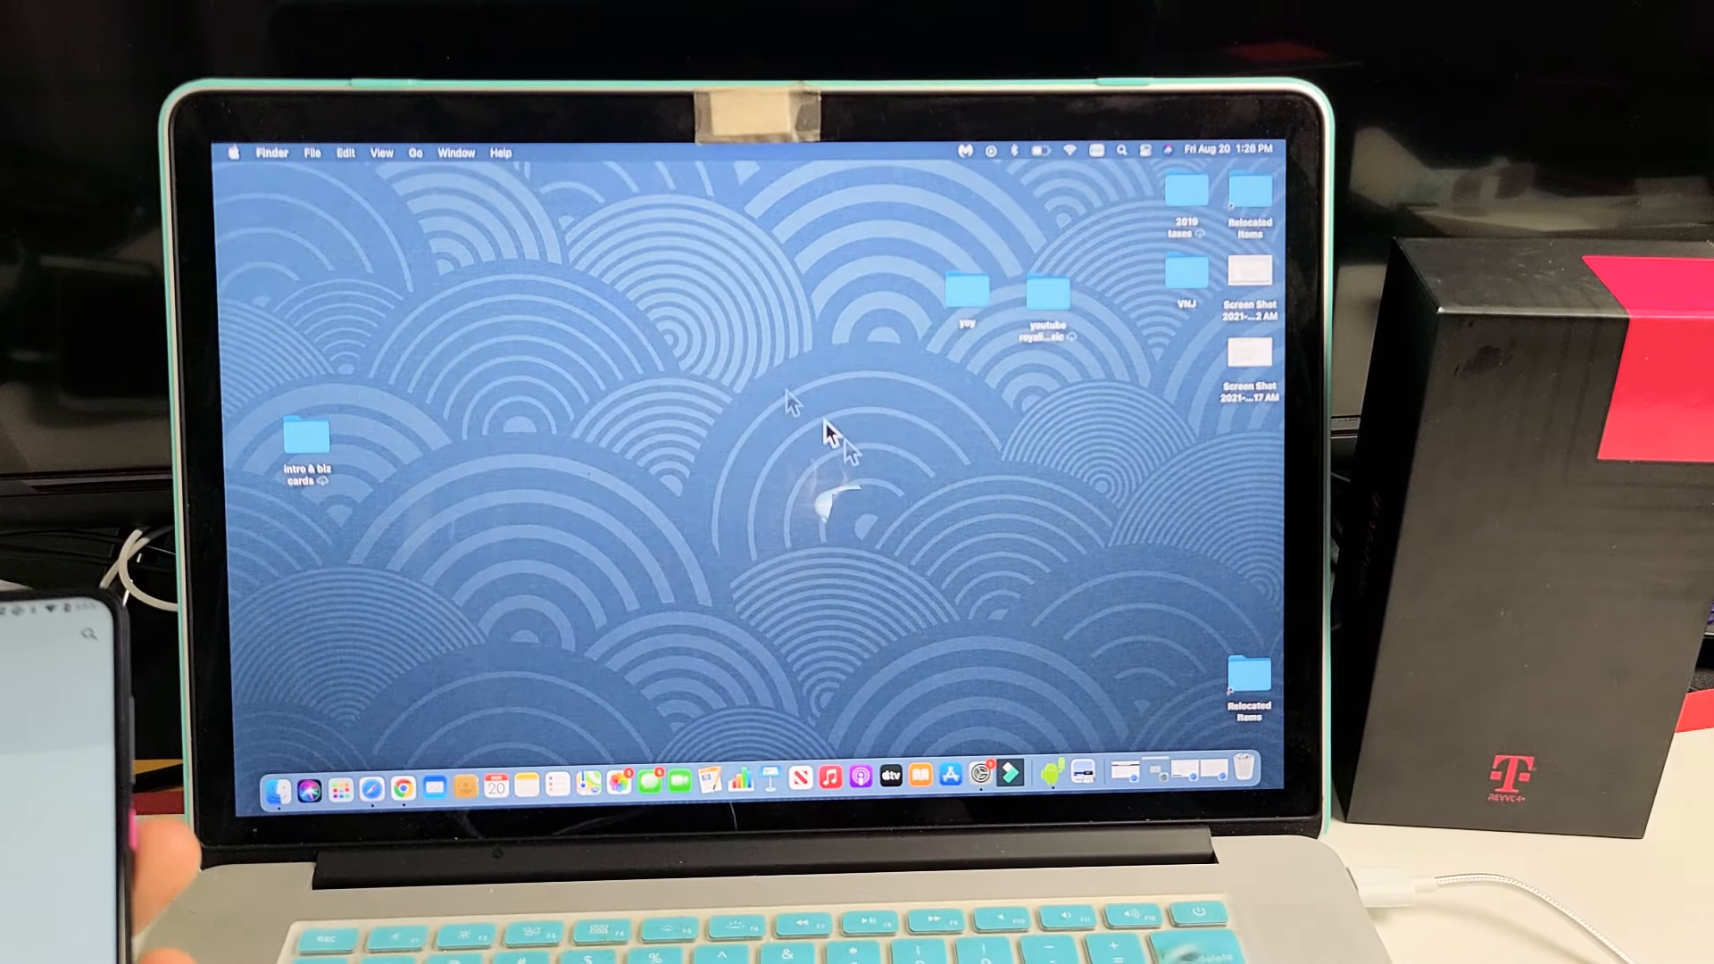
click(1055, 769)
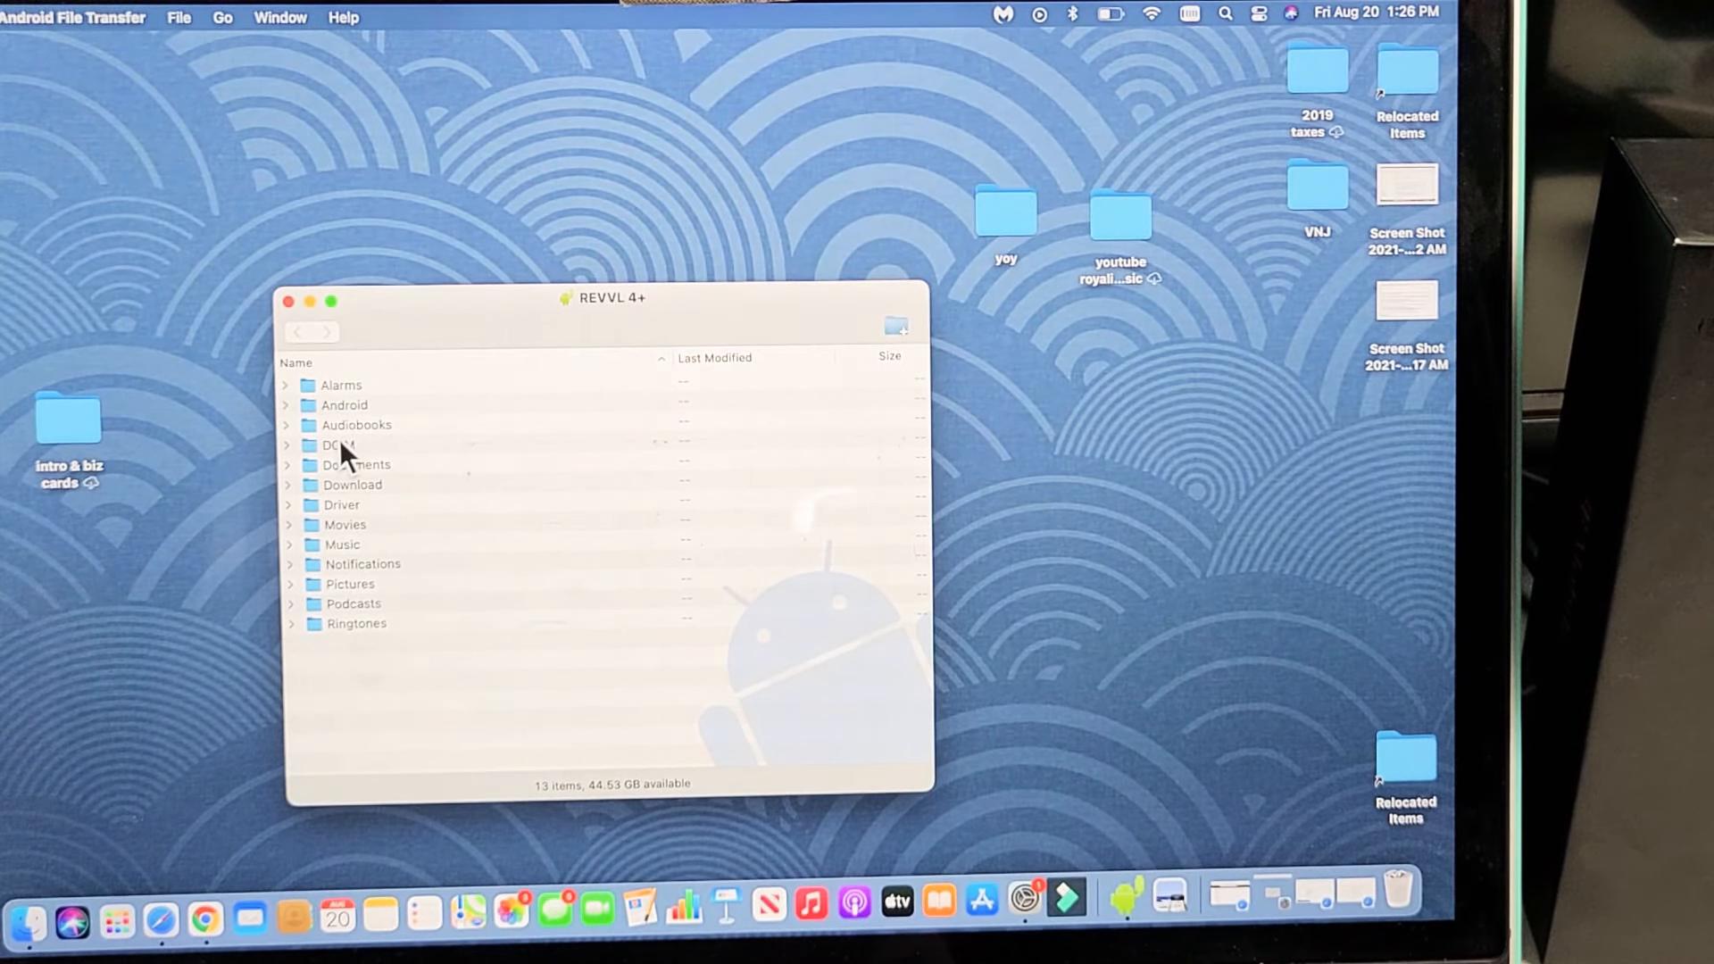
Browse into DCIM > Camera, showing three photos, two videos and the Selfies folder
double_click(338, 440)
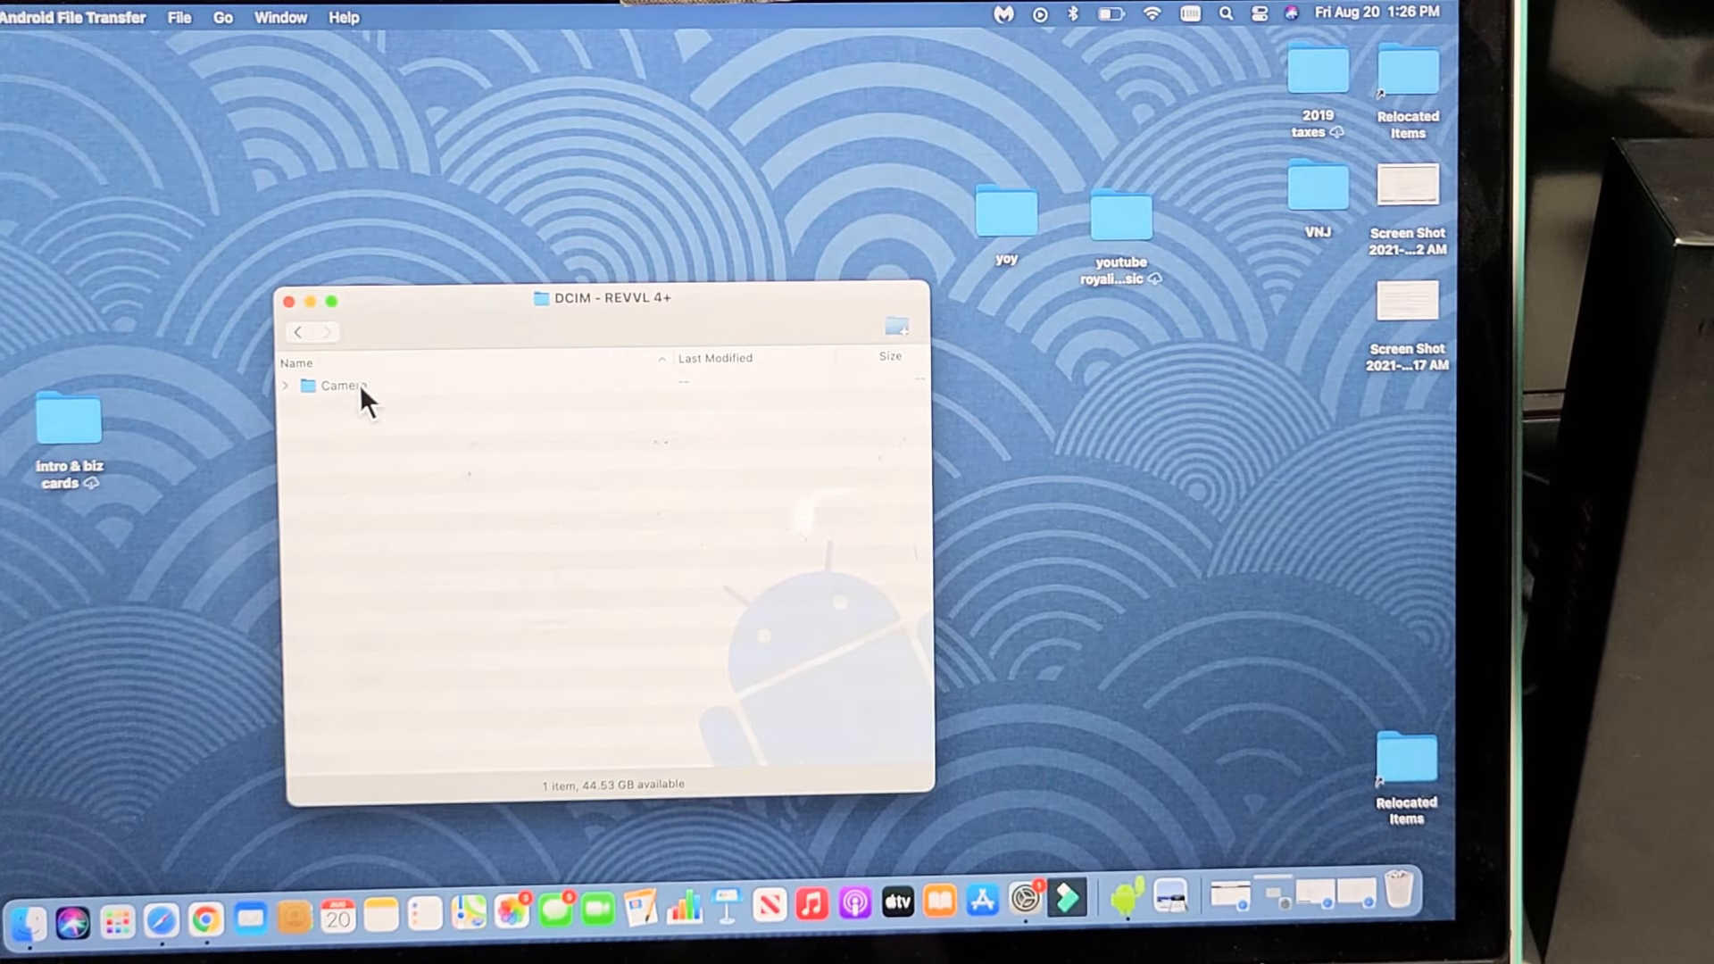
double_click(360, 384)
drag(604, 318, 665, 305)
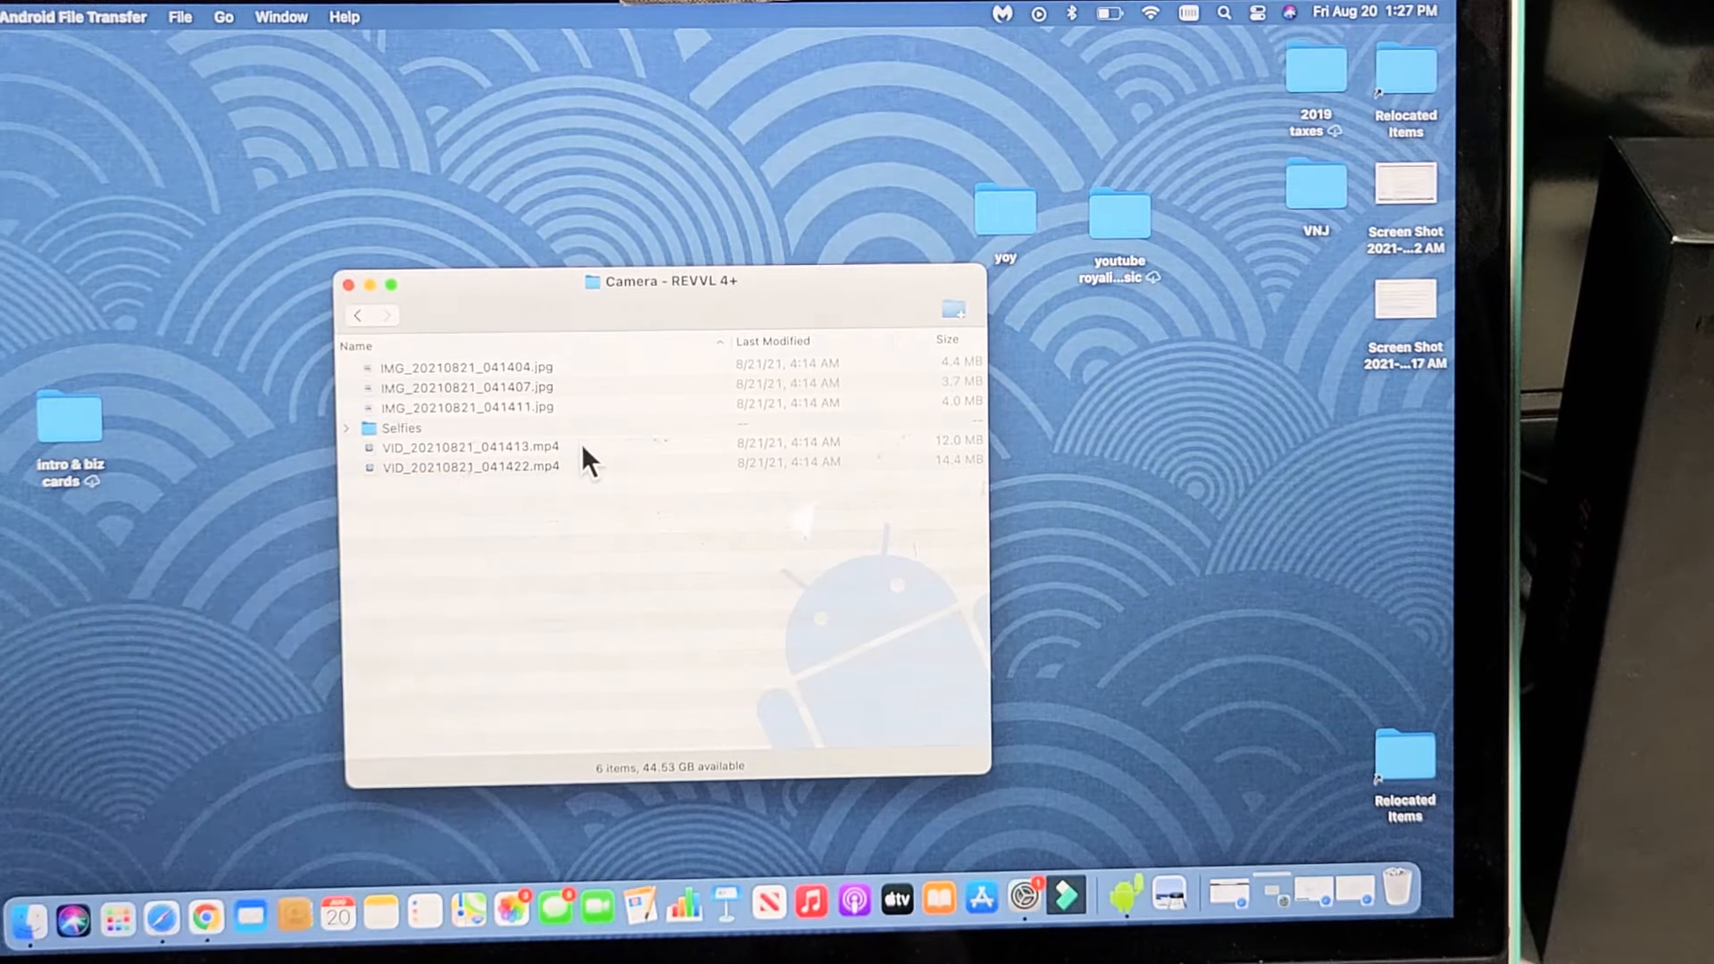
drag(753, 292, 765, 385)
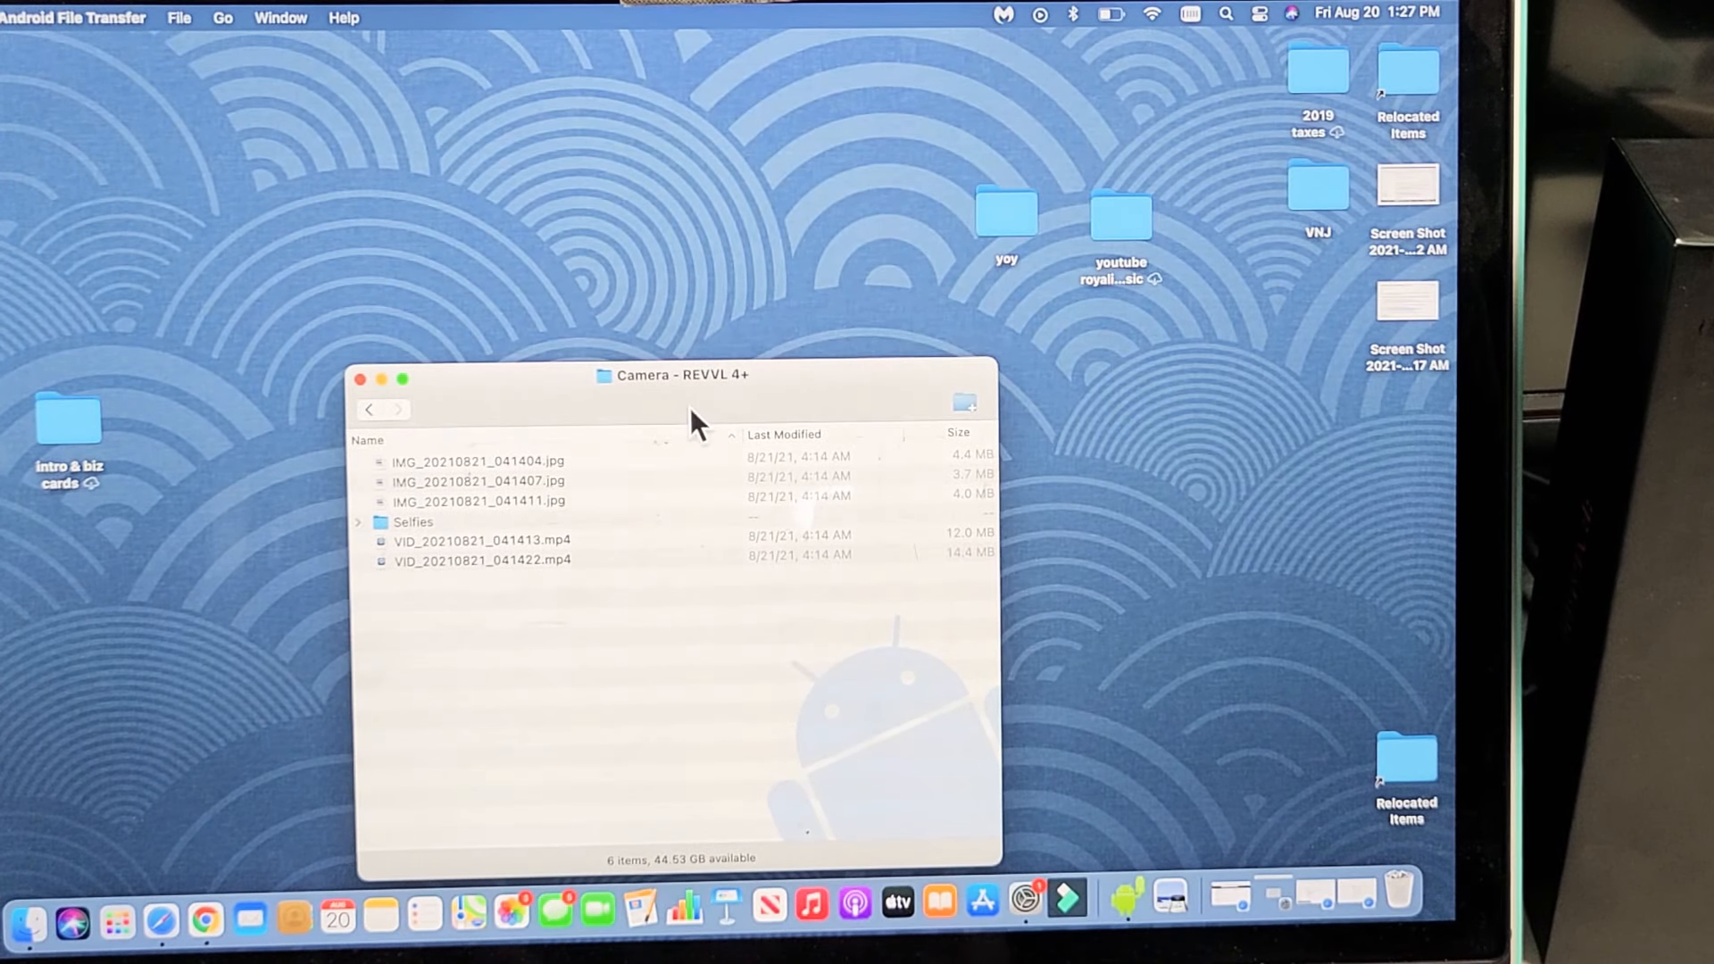
Copy IMG_20210821_041404.jpg from the phone's Camera folder onto the desktop
click(562, 464)
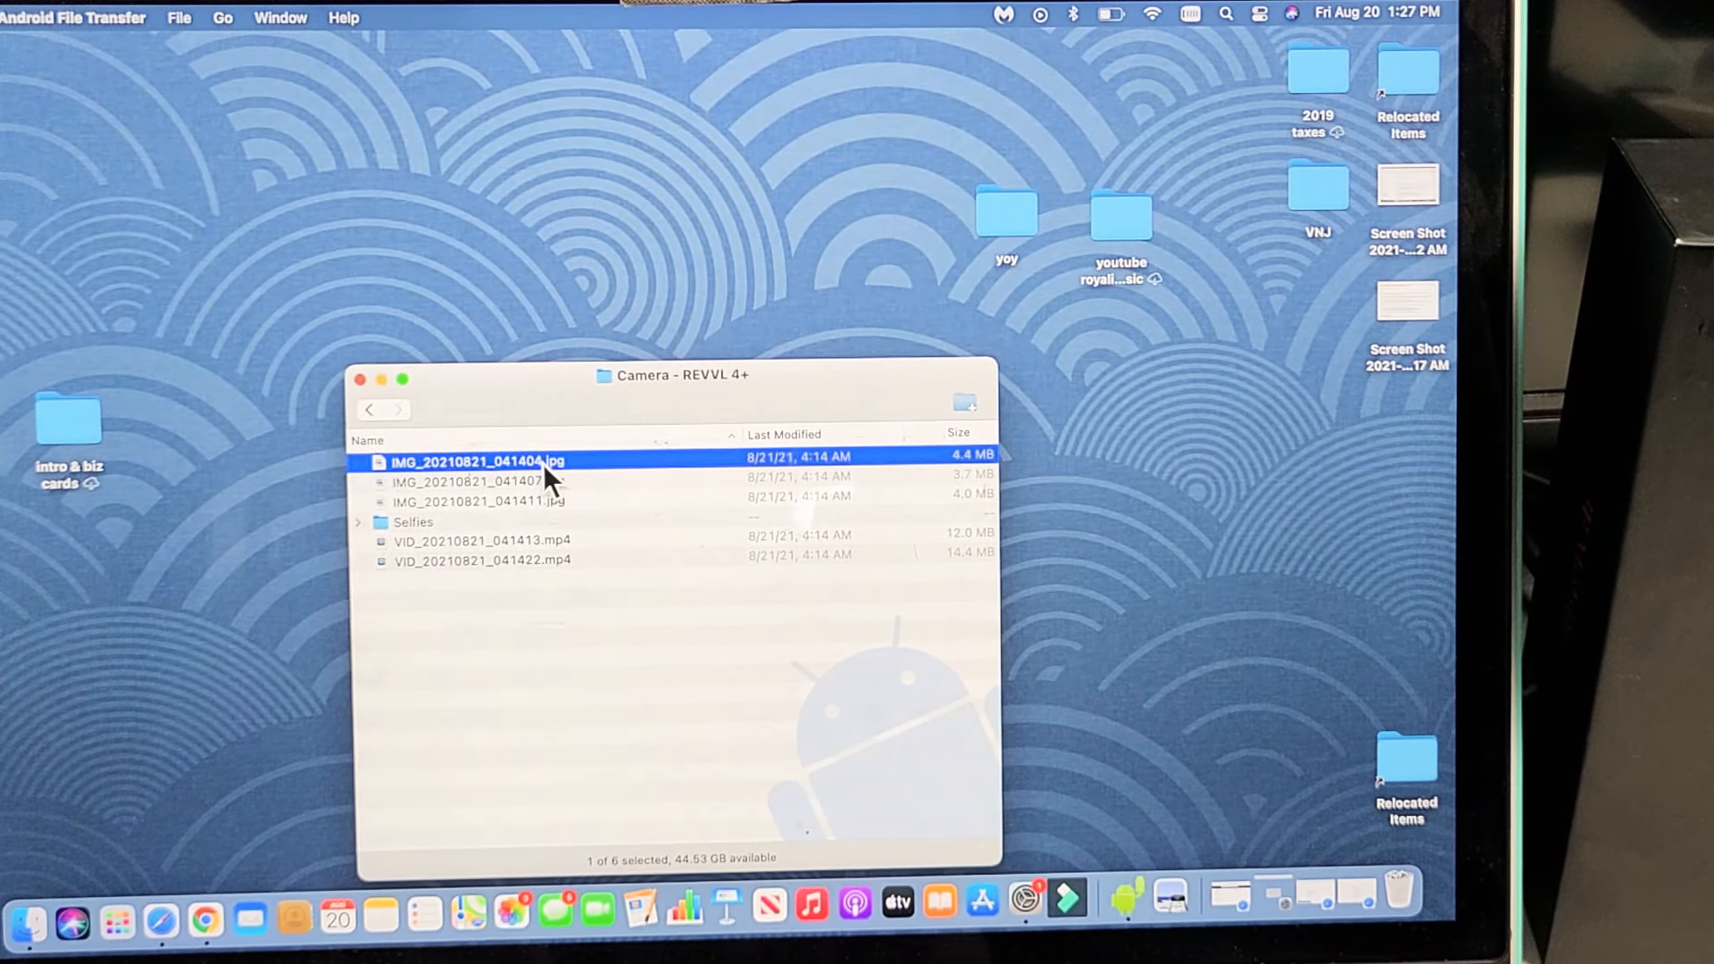
drag(543, 465, 564, 276)
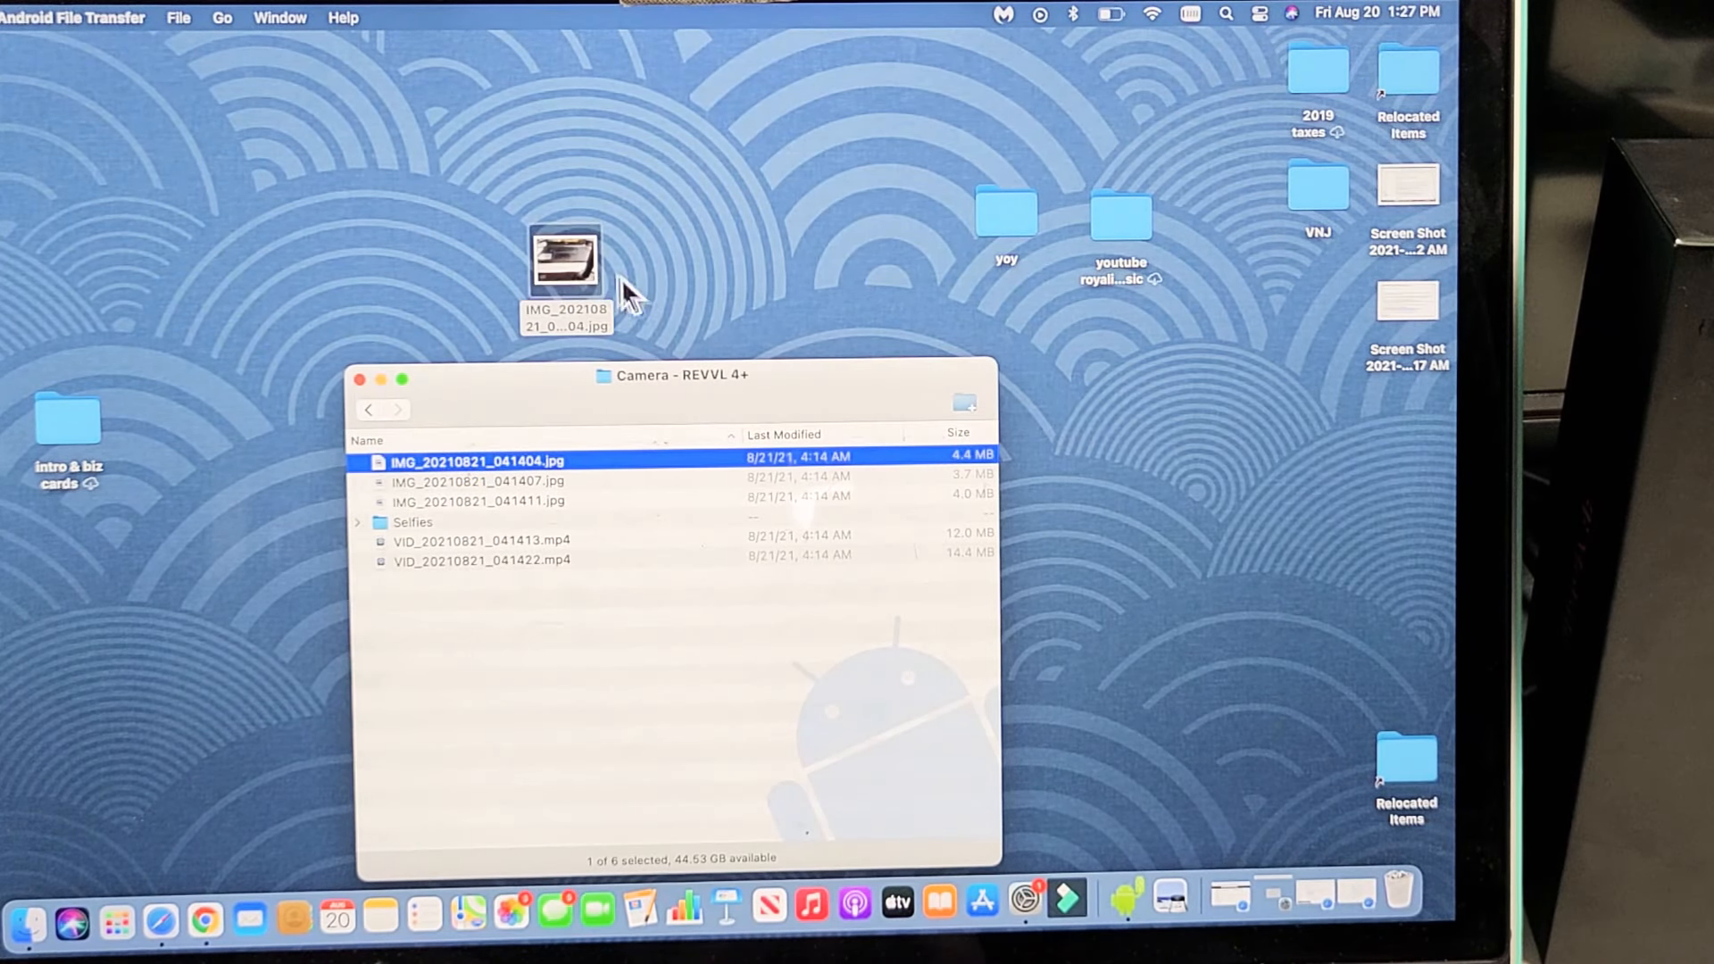
Create a new desktop folder named revvl beside the copied photo
click(616, 269)
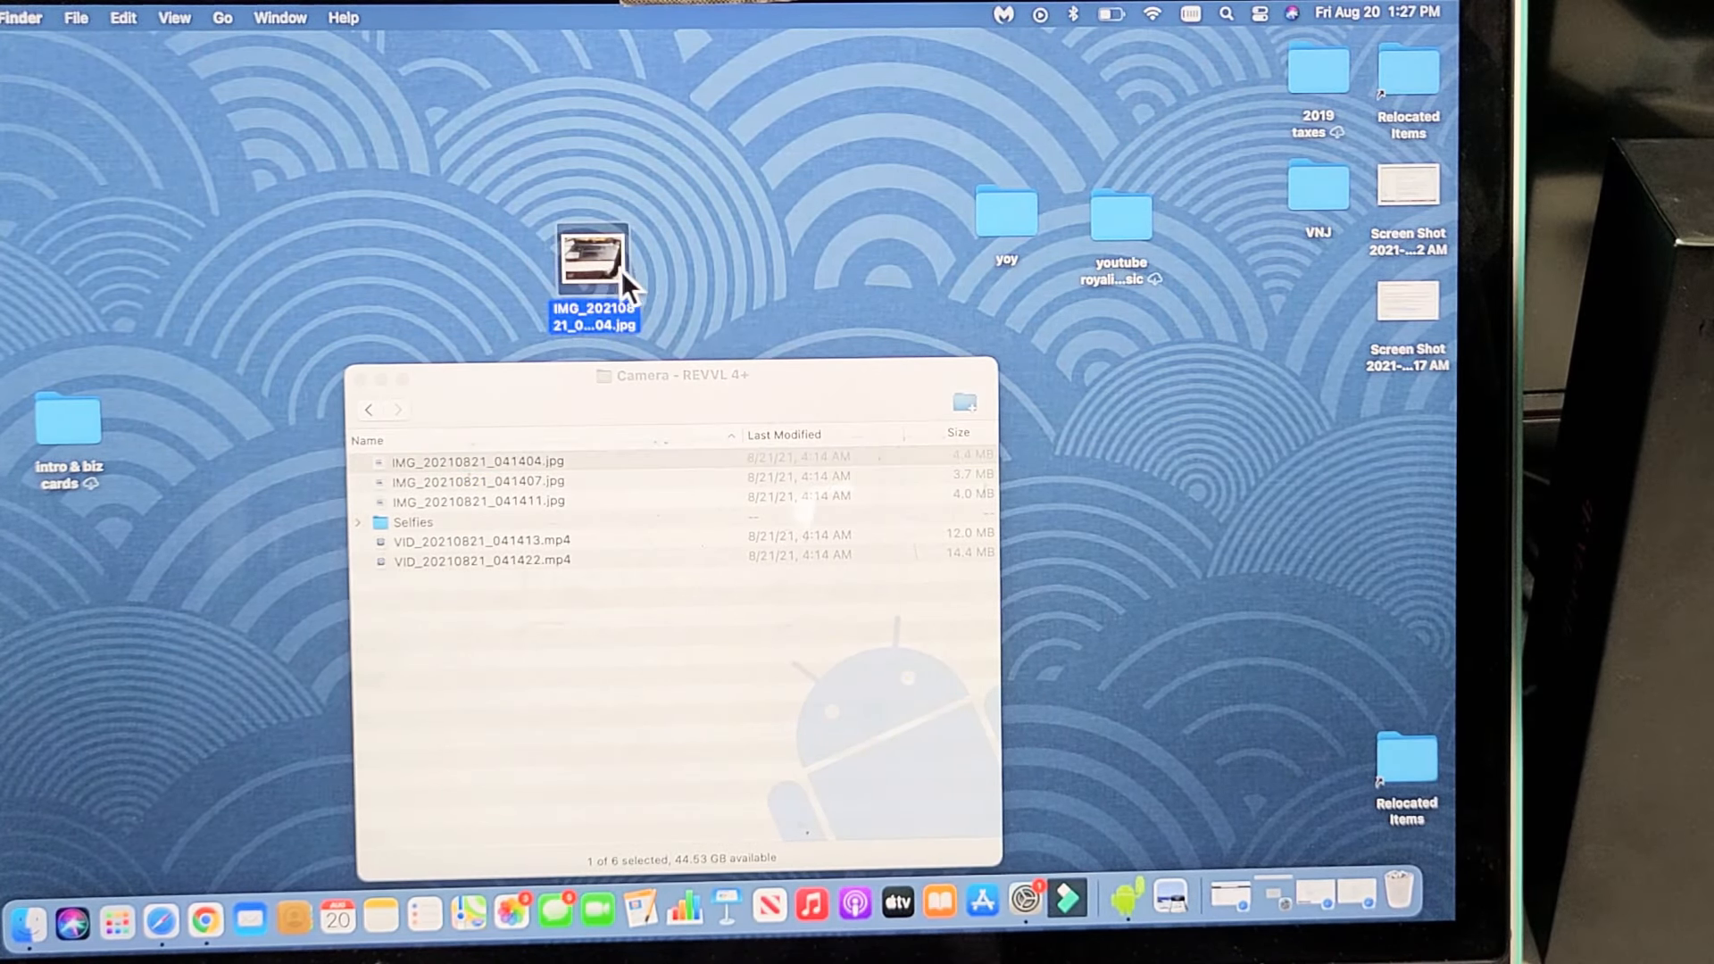
key(super+shift+n)
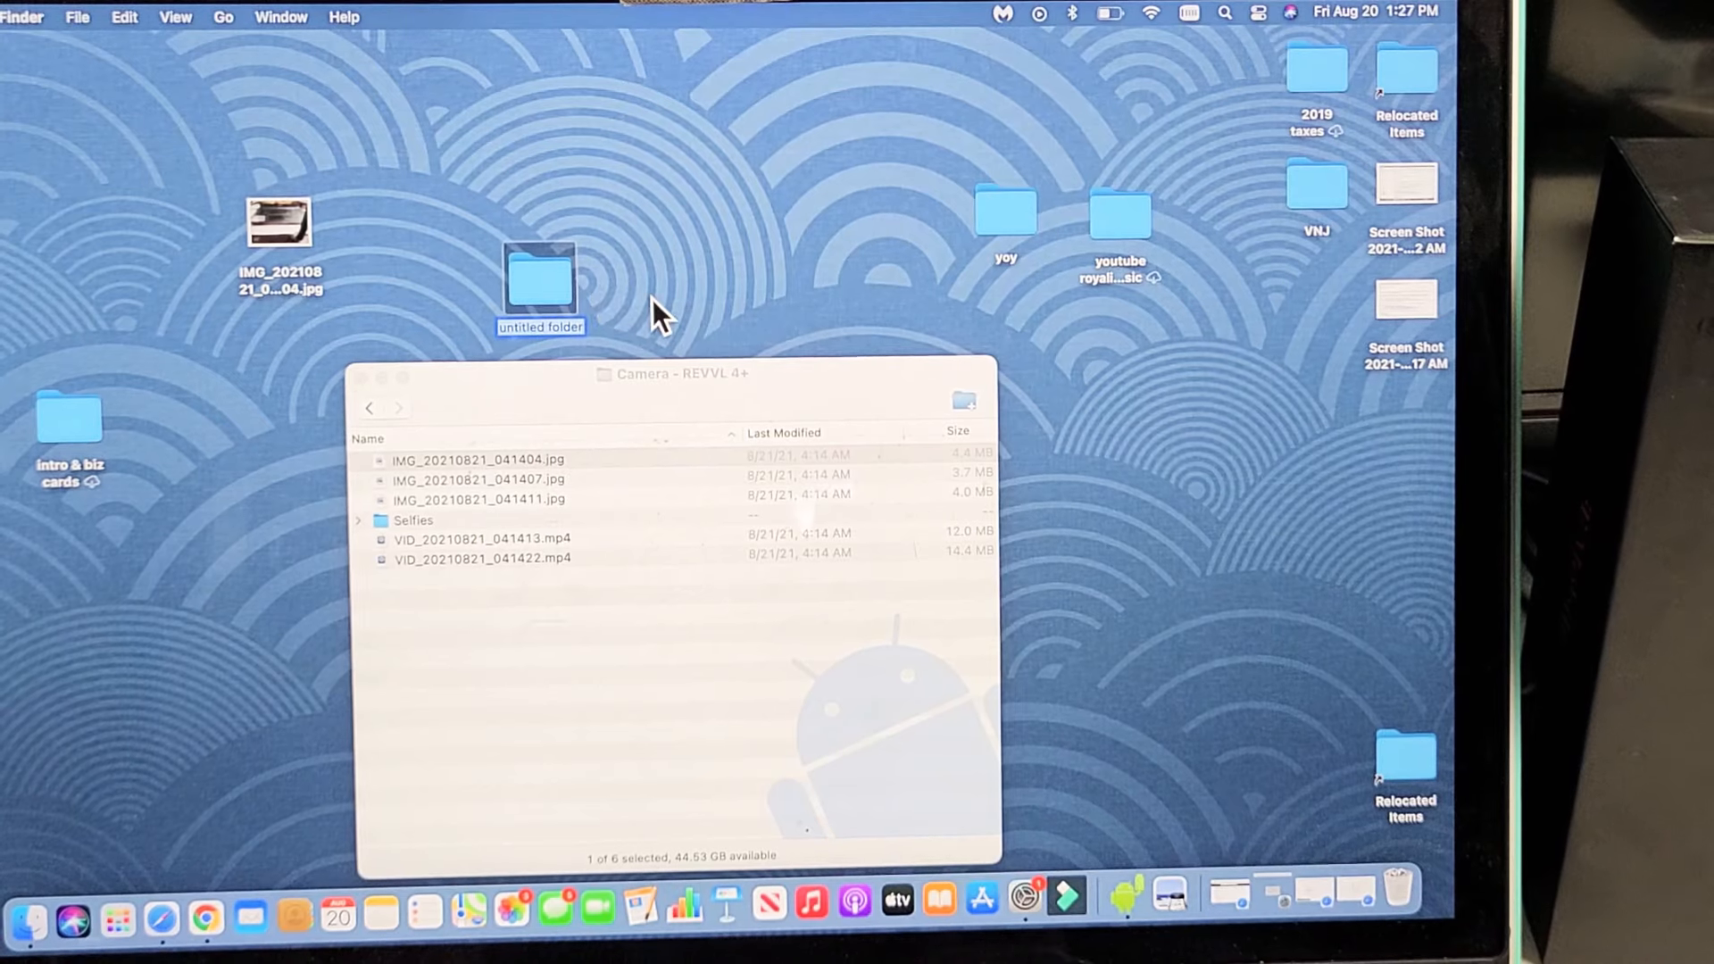
text(e)
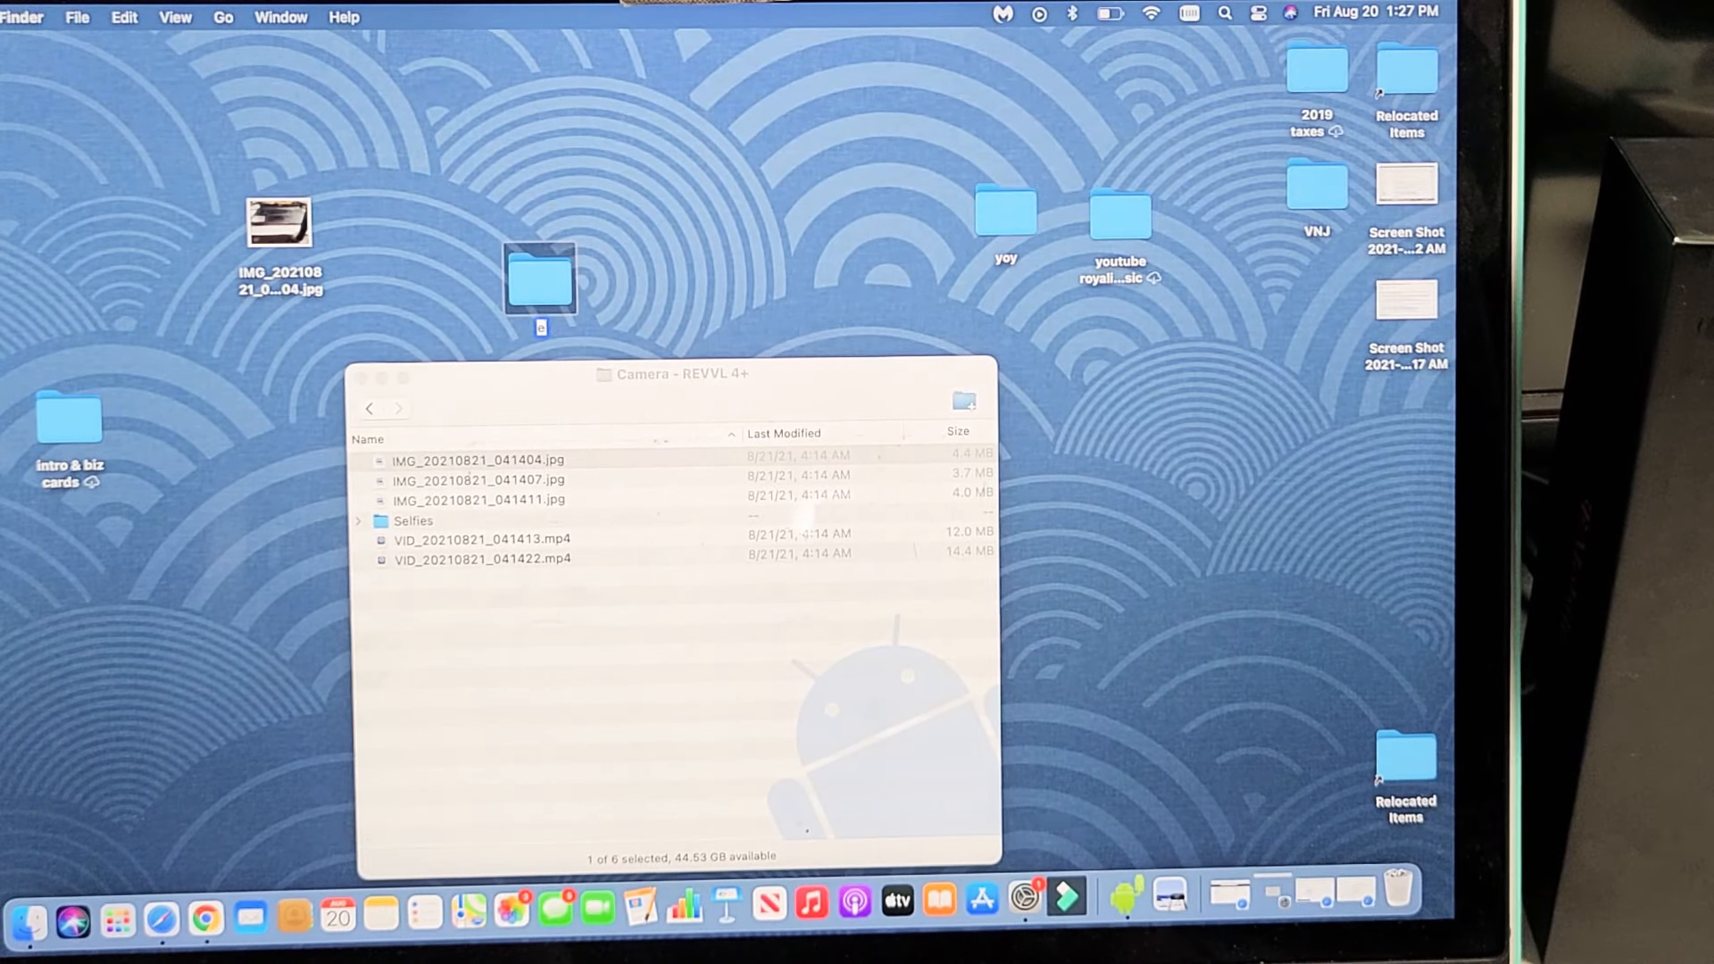
text(revvl)
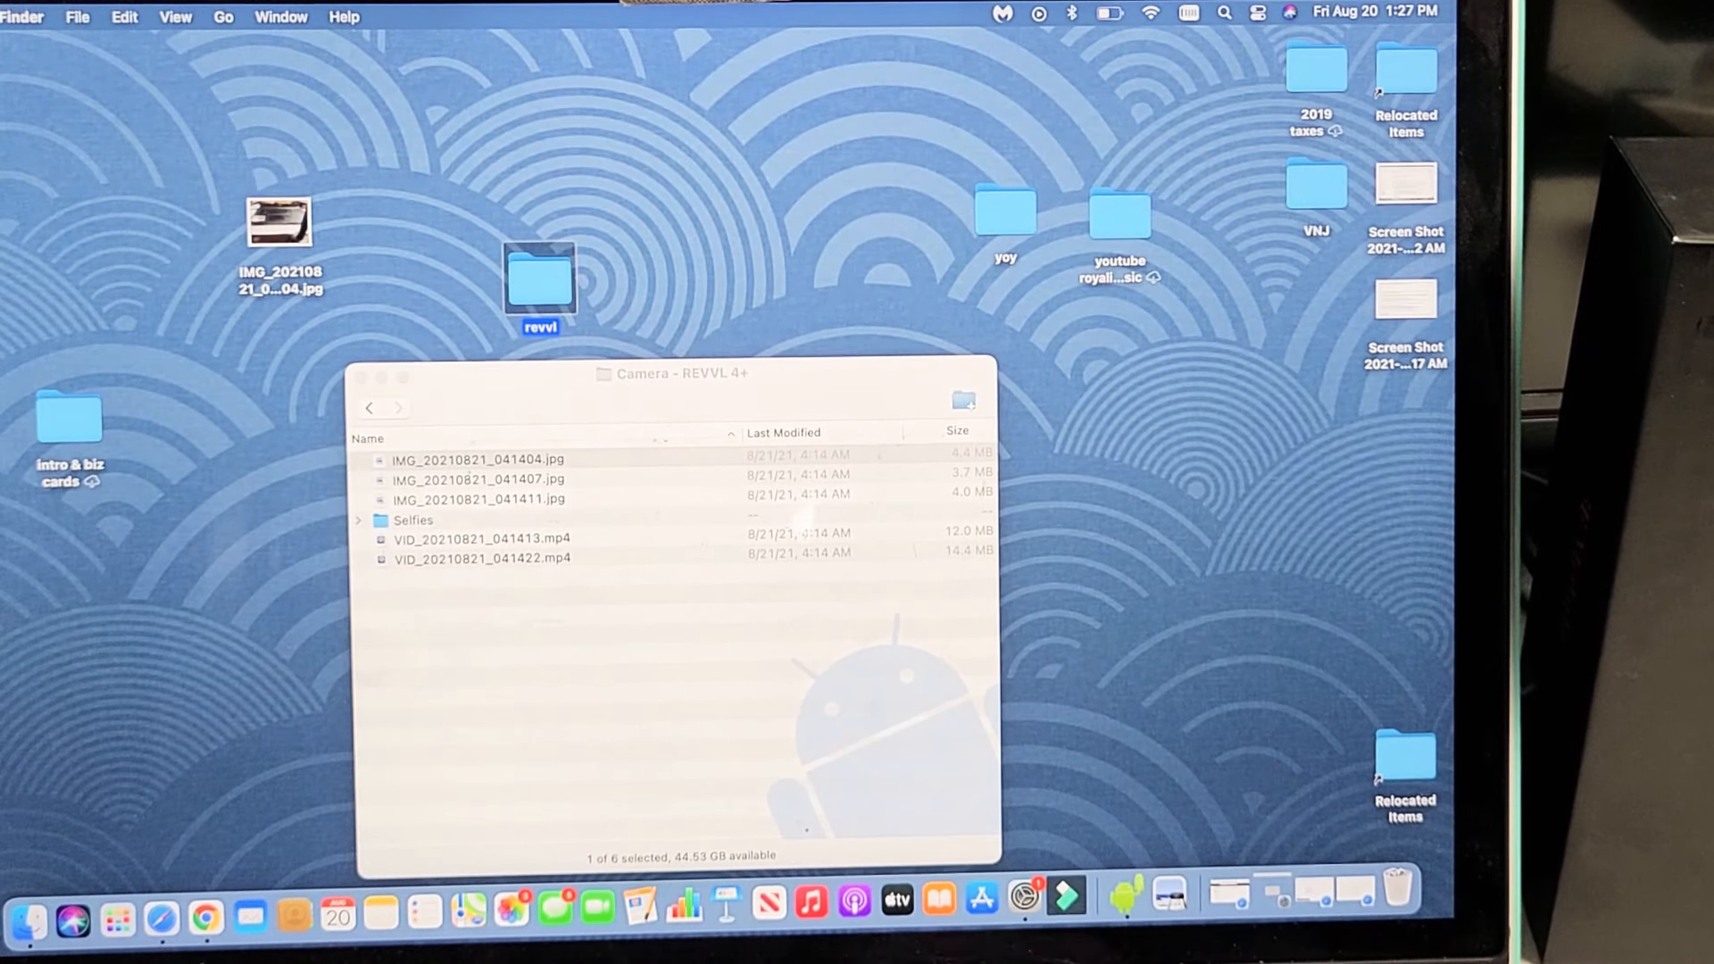
Copy all six Camera items — three photos, two videos, Selfies folder — into revvl
click(539, 462)
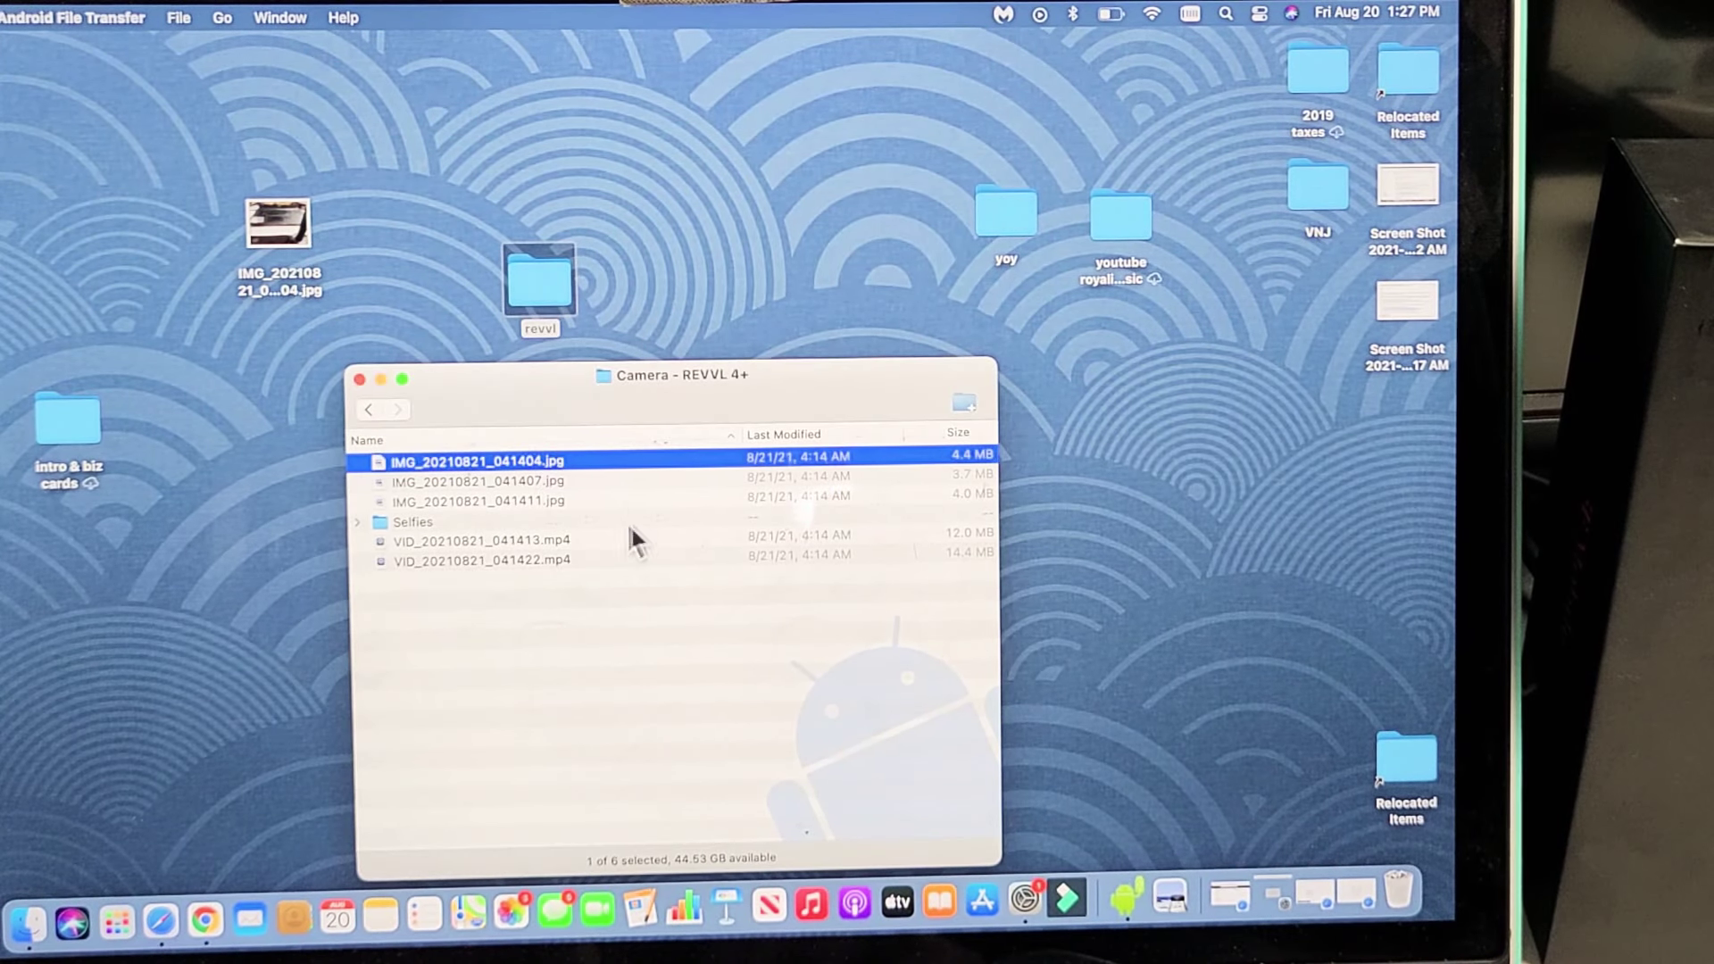
click(580, 557)
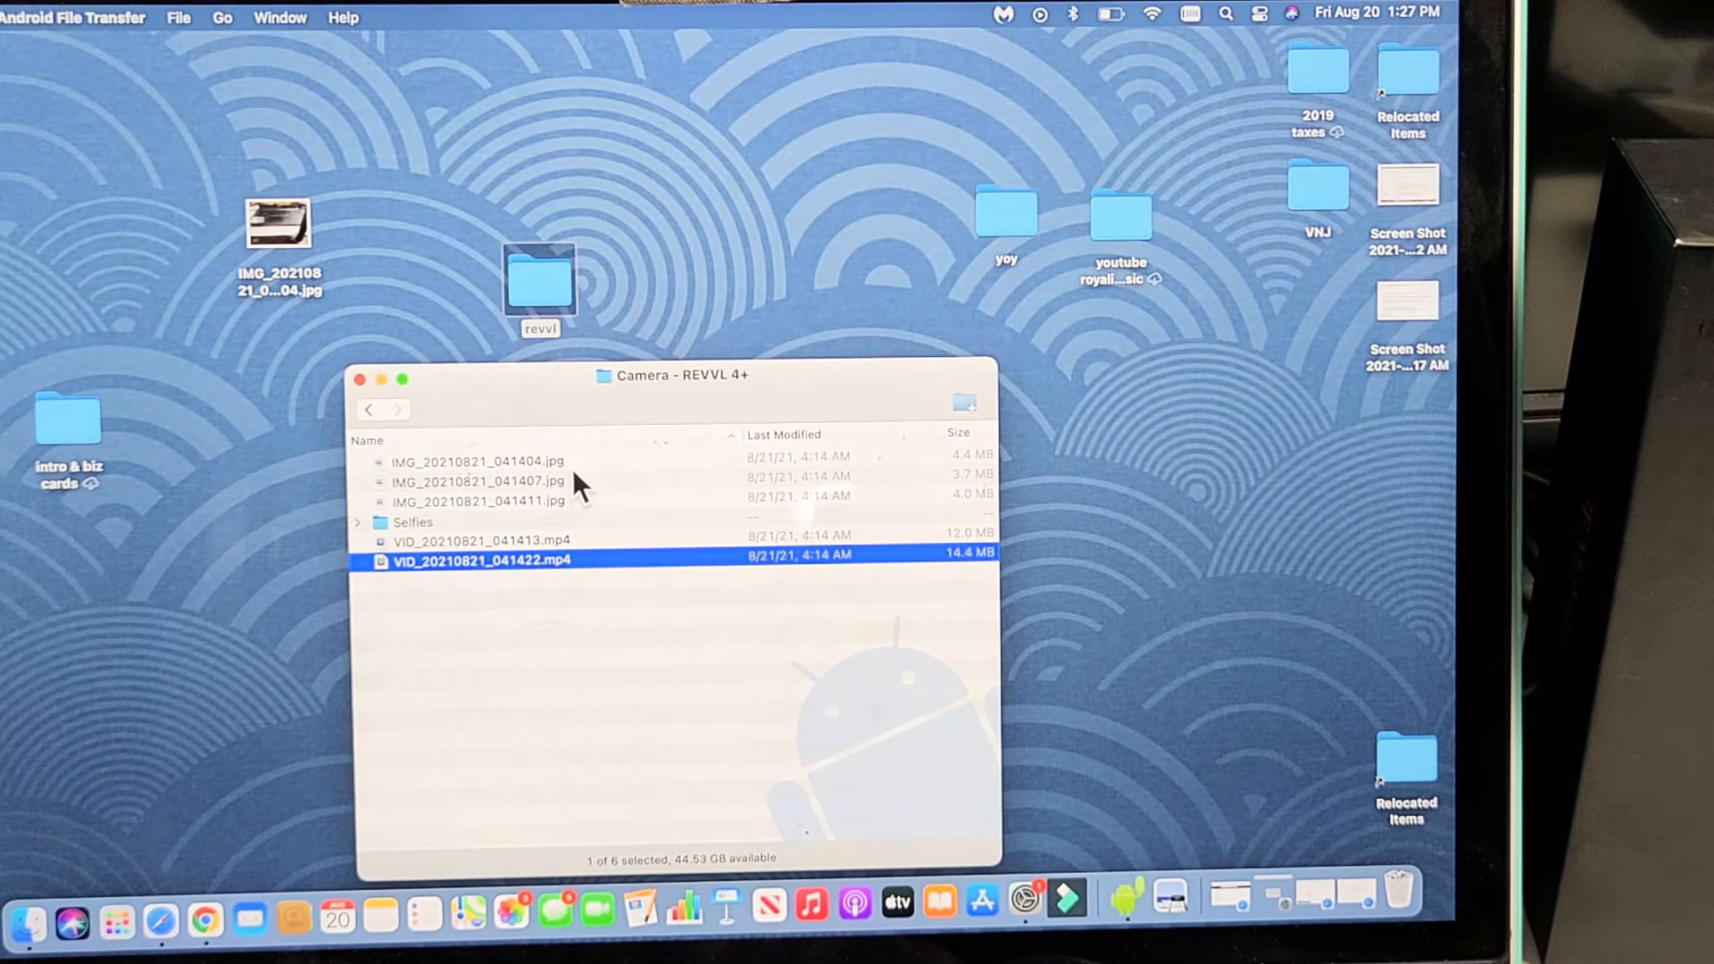
click(572, 461)
key(super+a)
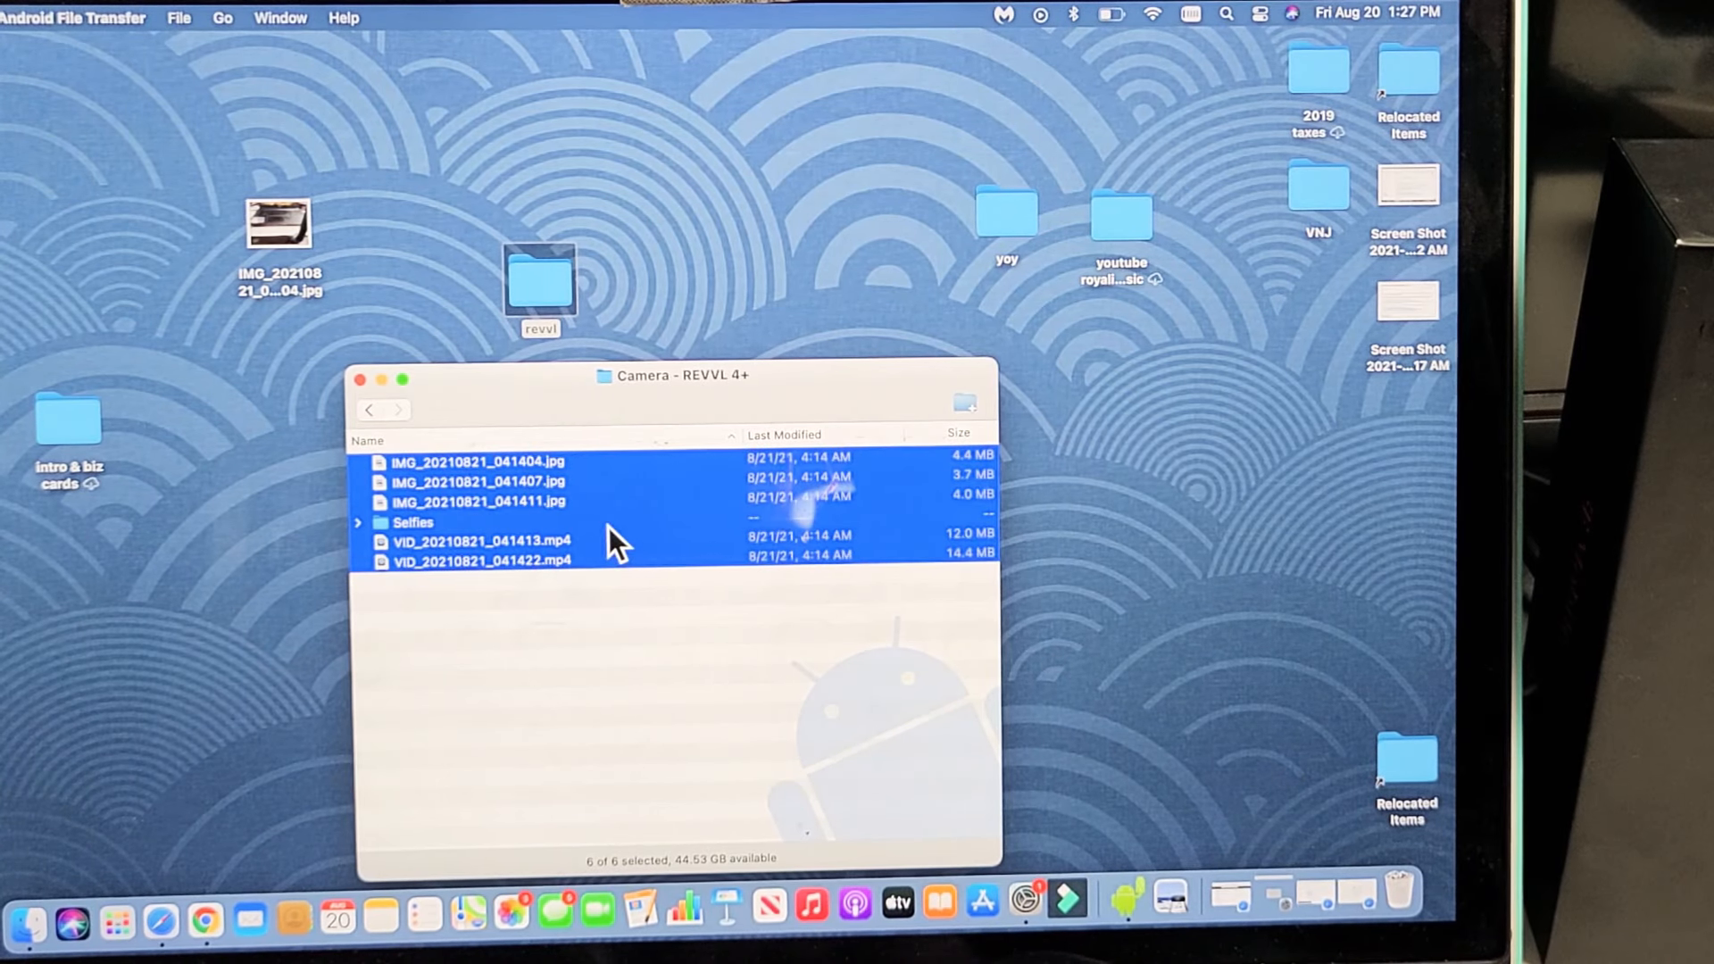
drag(609, 543, 544, 292)
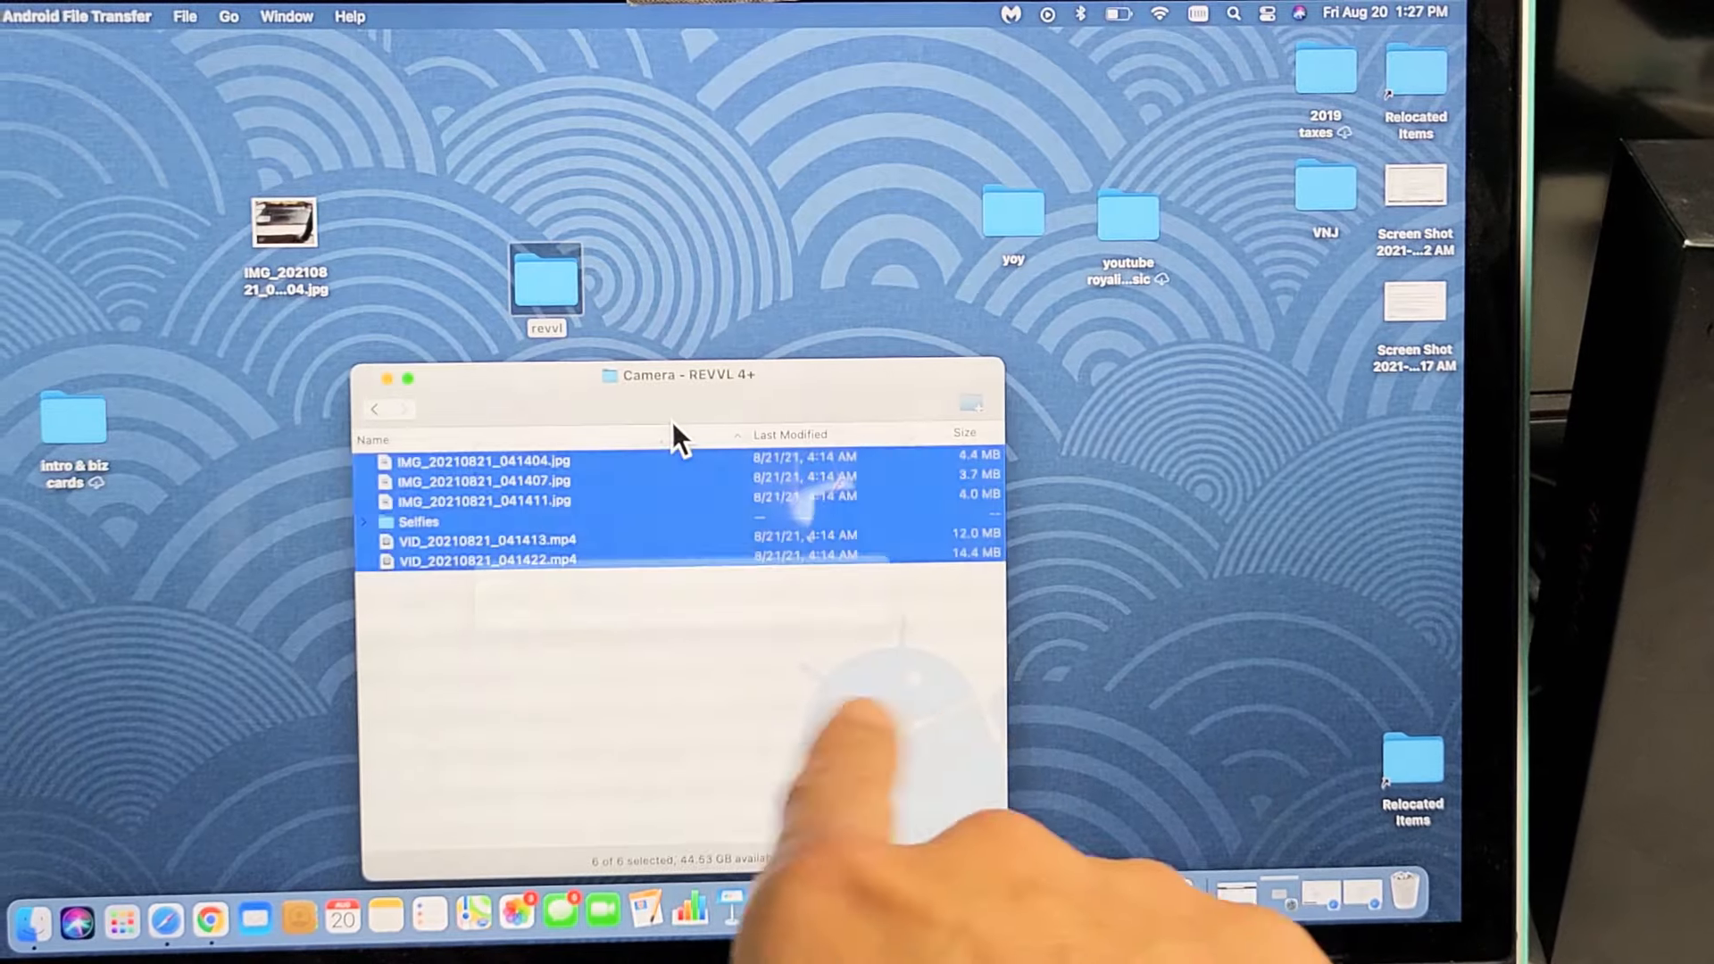
Close the phone's file window and select the revvl folder on the desktop
click(386, 380)
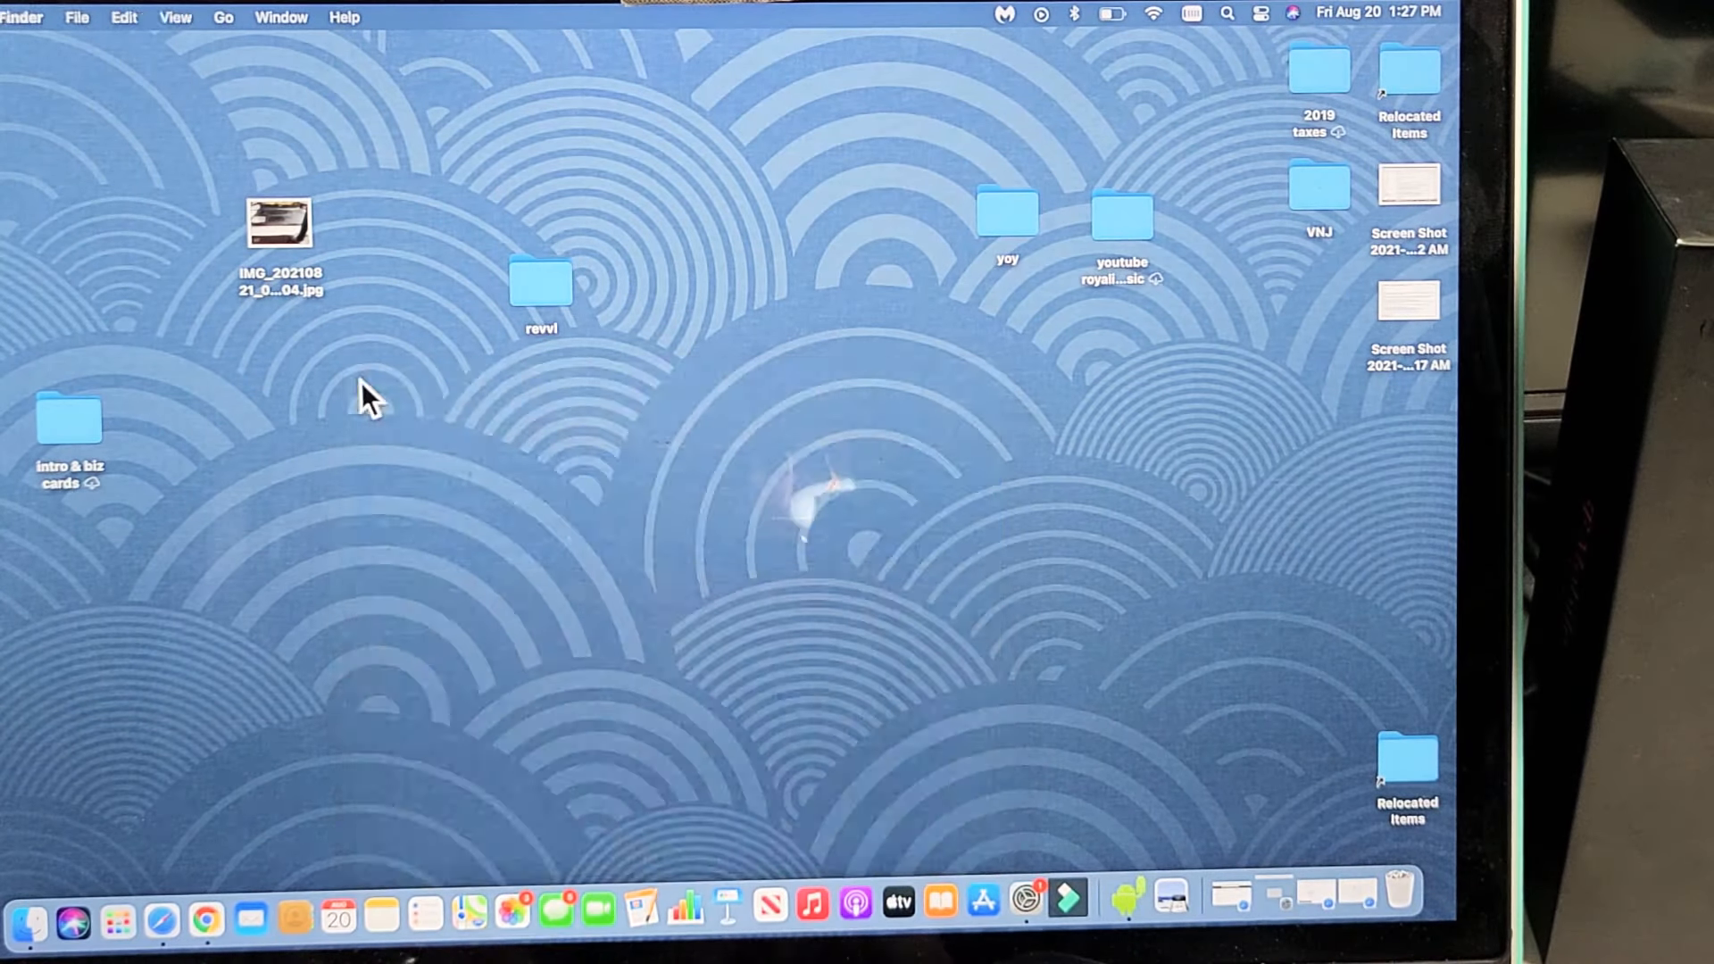
click(590, 312)
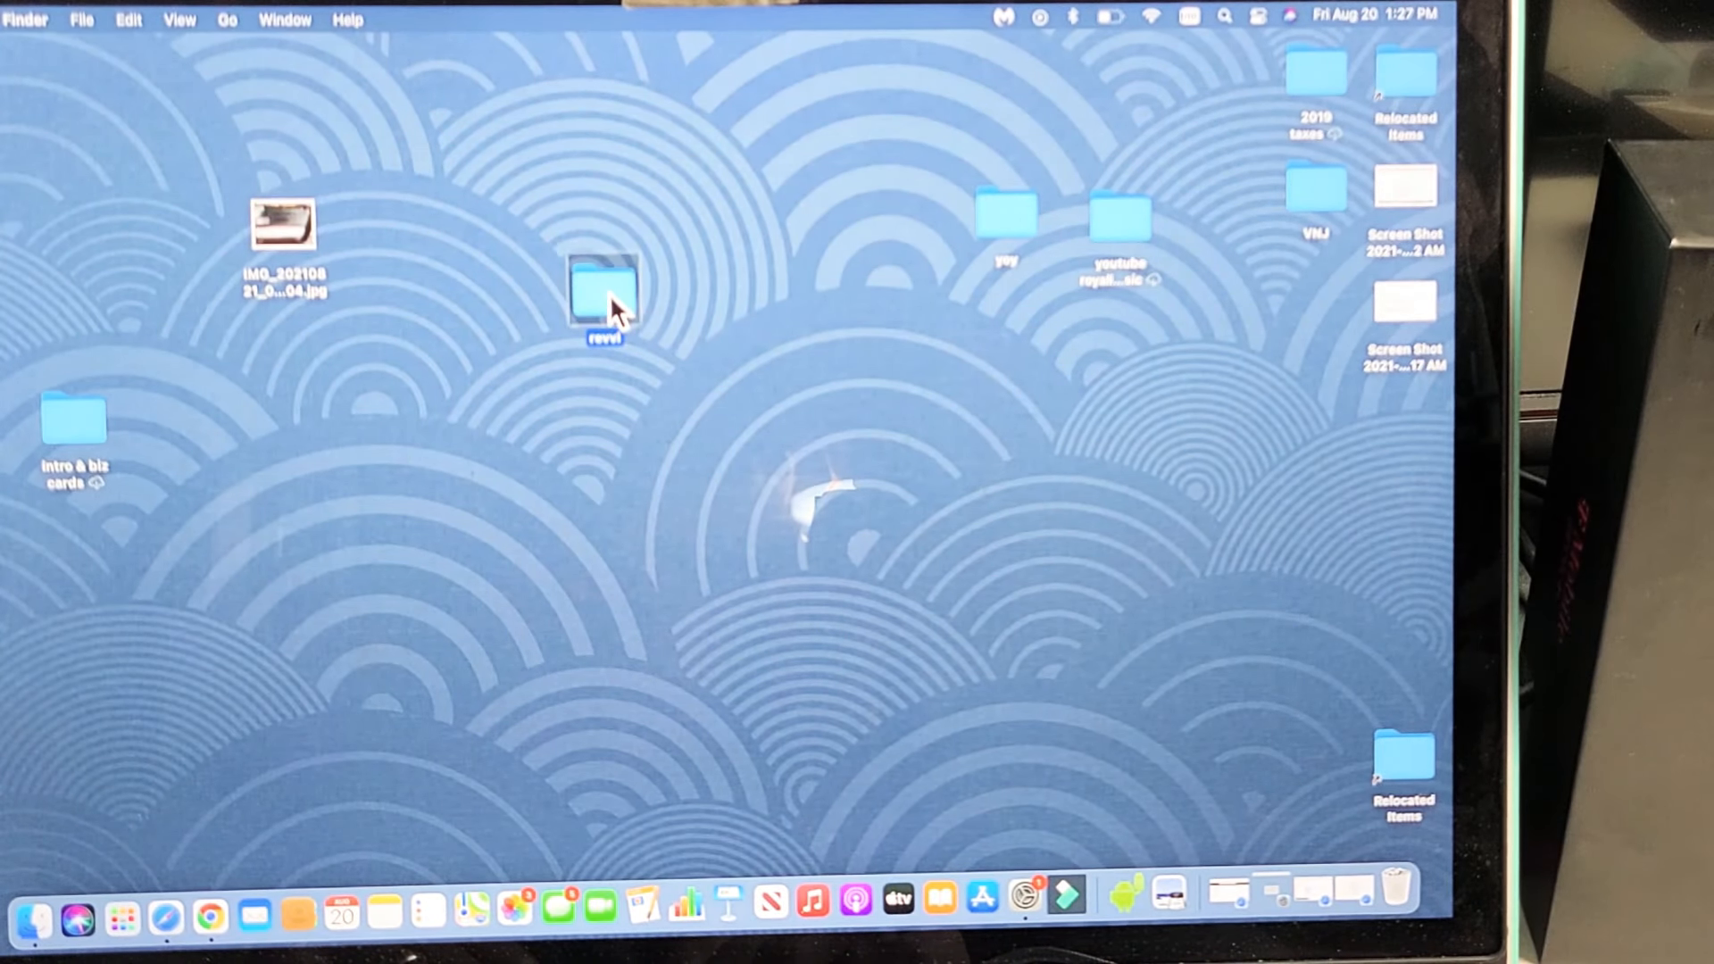
double_click(605, 301)
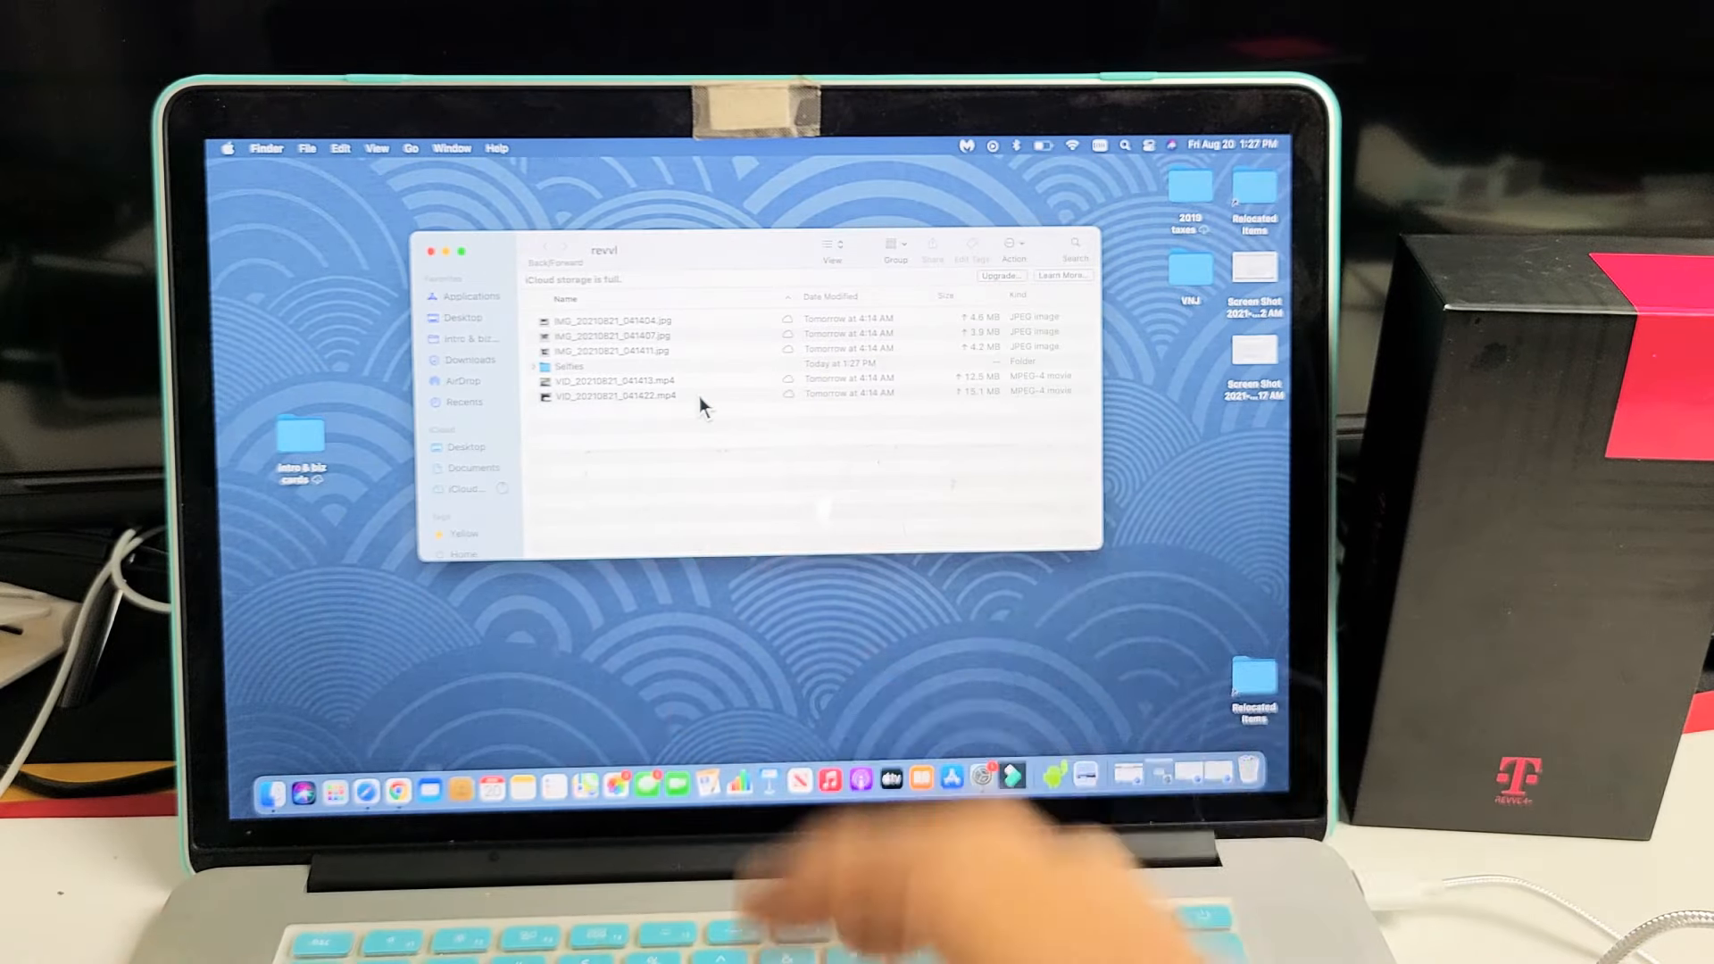
drag(797, 250, 788, 286)
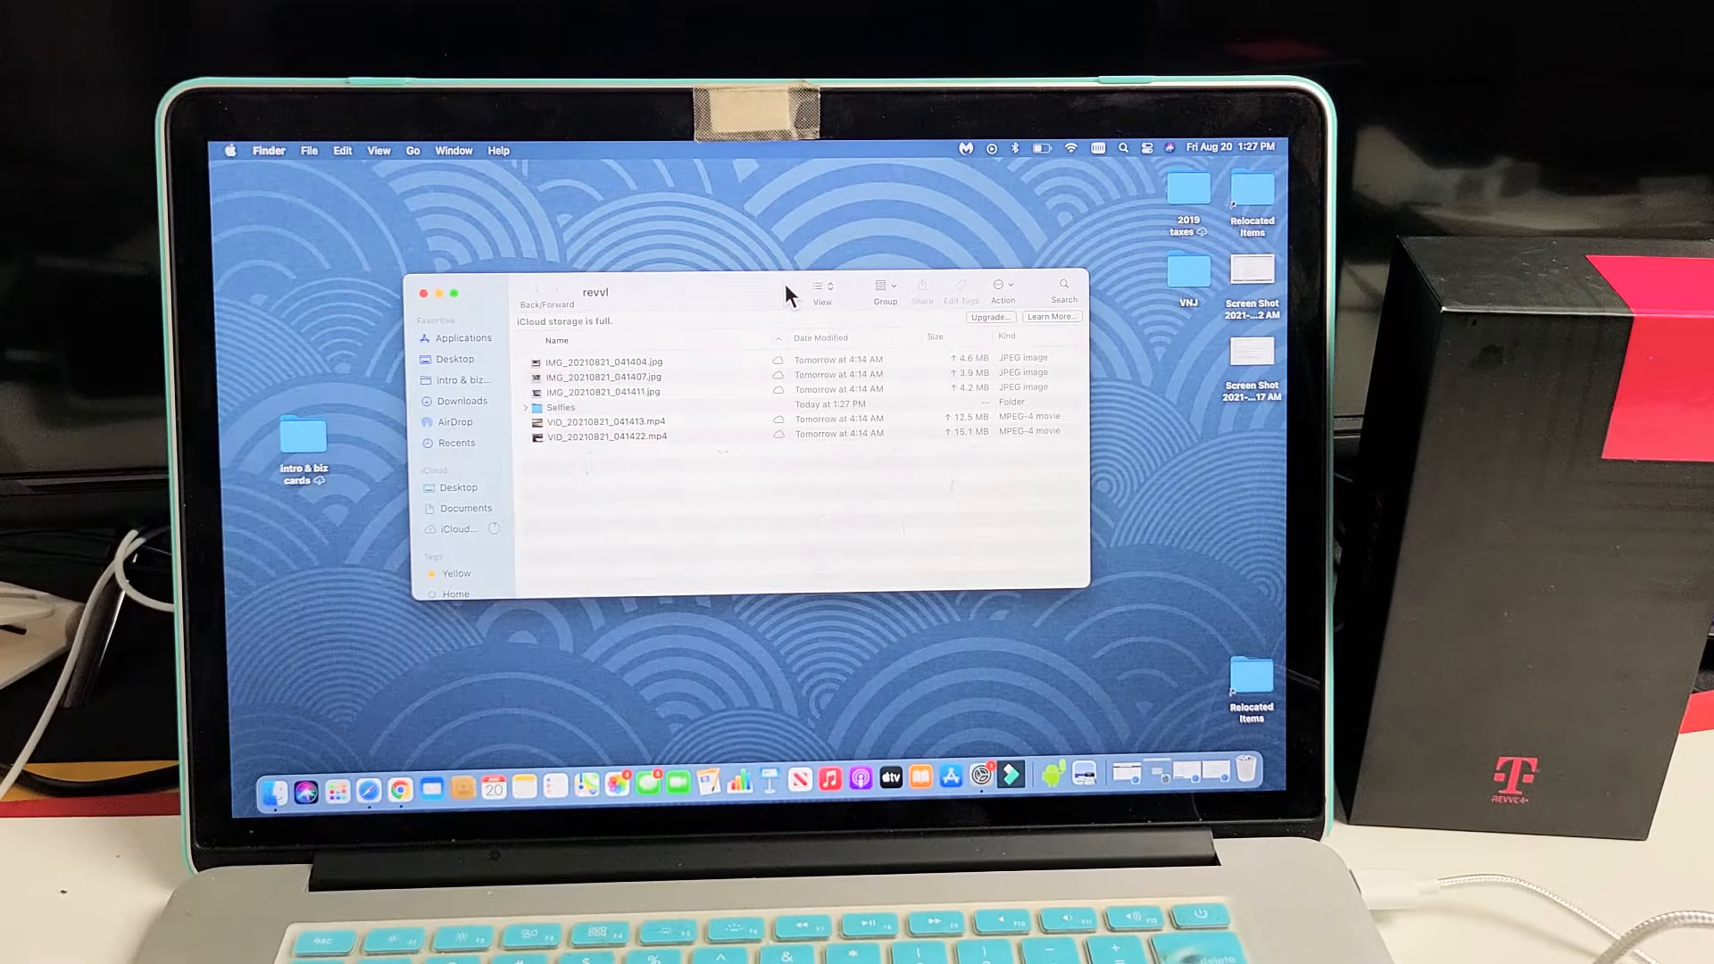
click(424, 293)
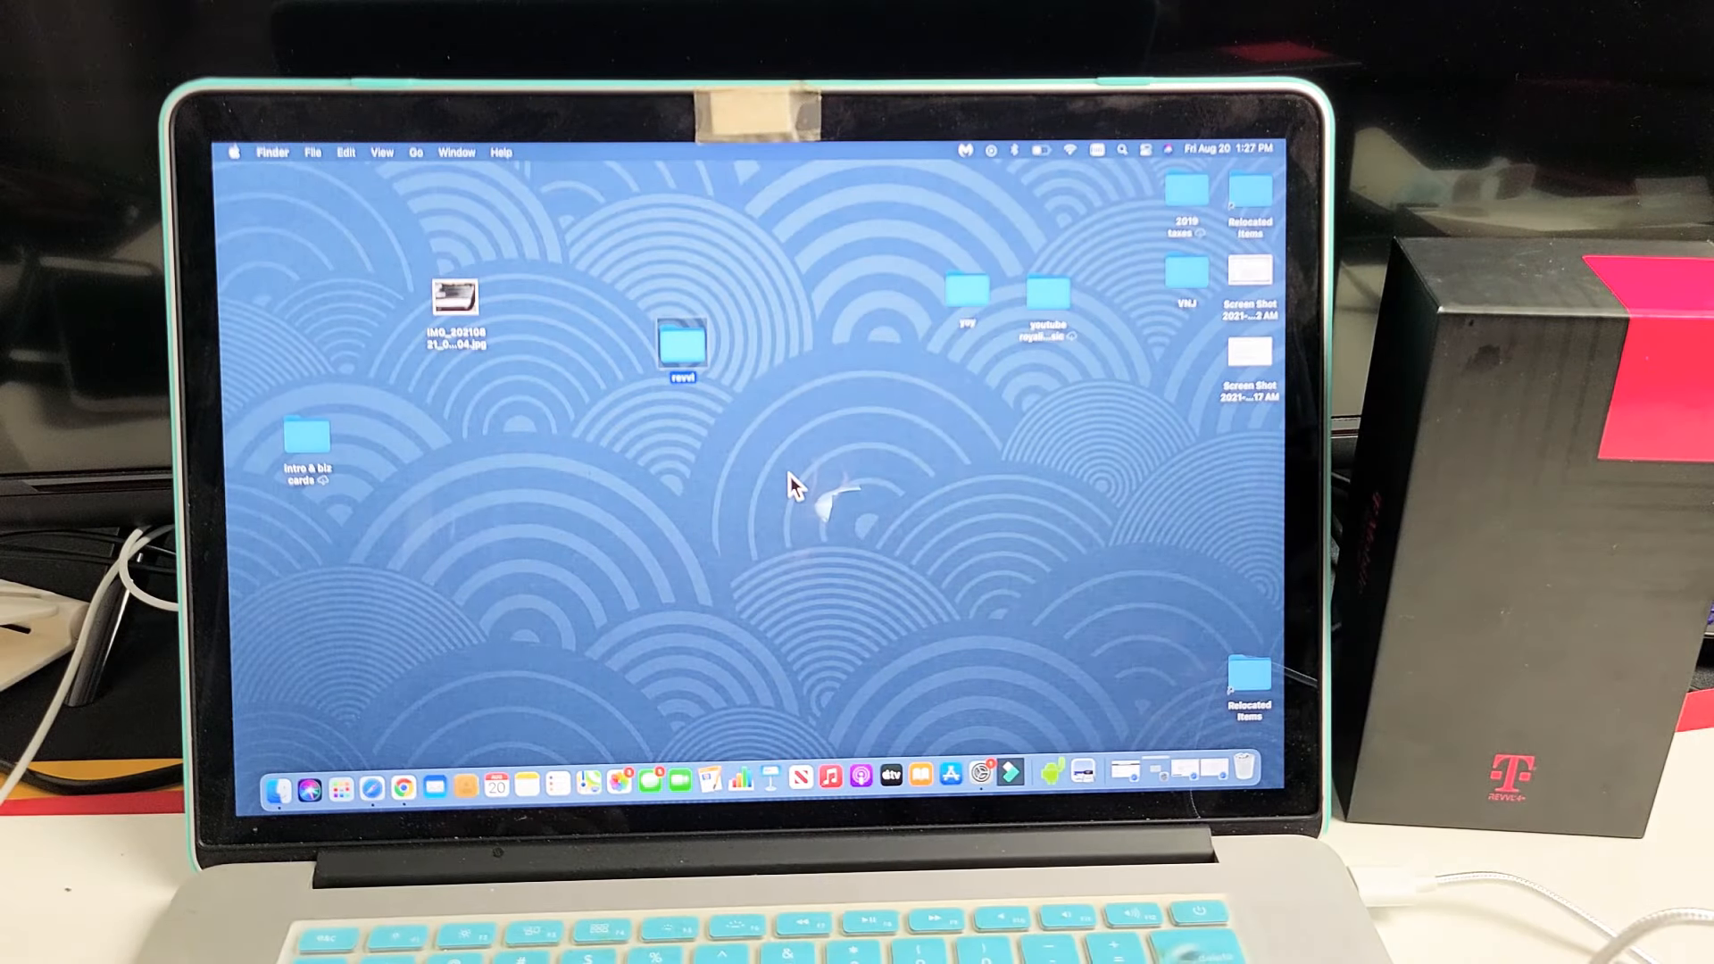